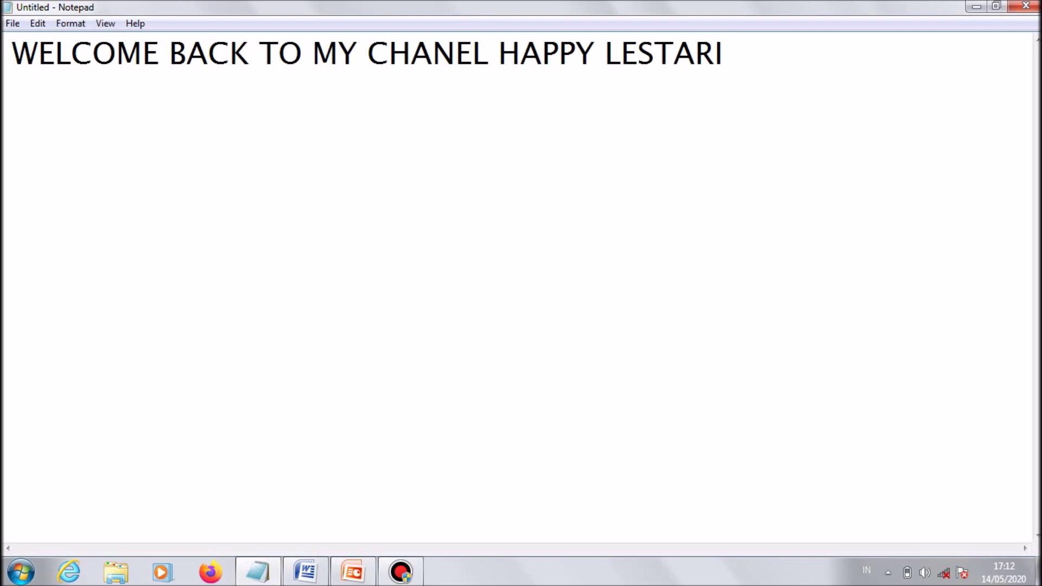
Step: Write "HARI INI SAYA SHARE LANJUTAN CARA MEMISAHKAN" below the welcome line, with one blank line between them
text(HARI INI SAYA)
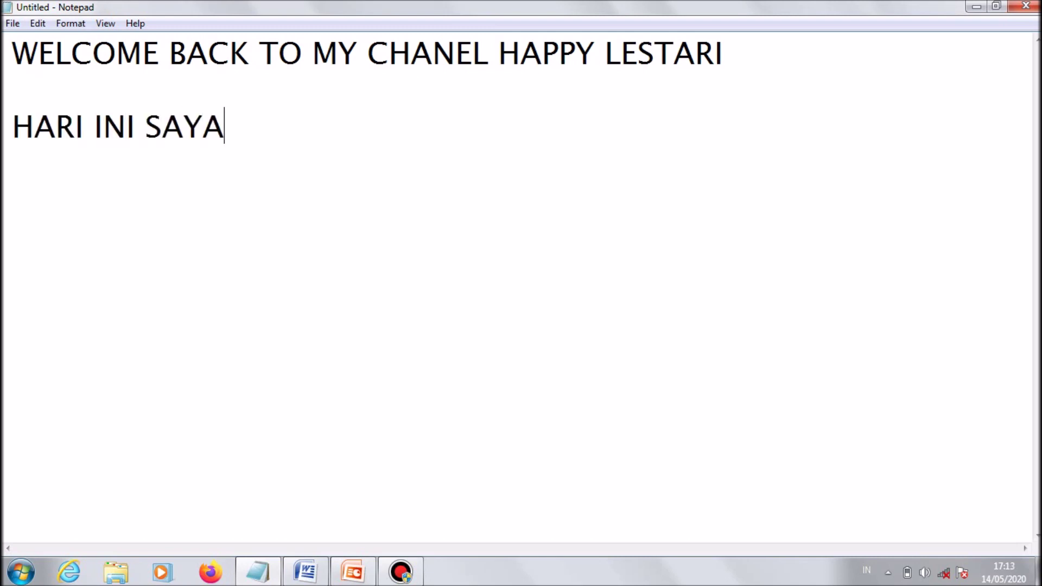
text( SHARE )
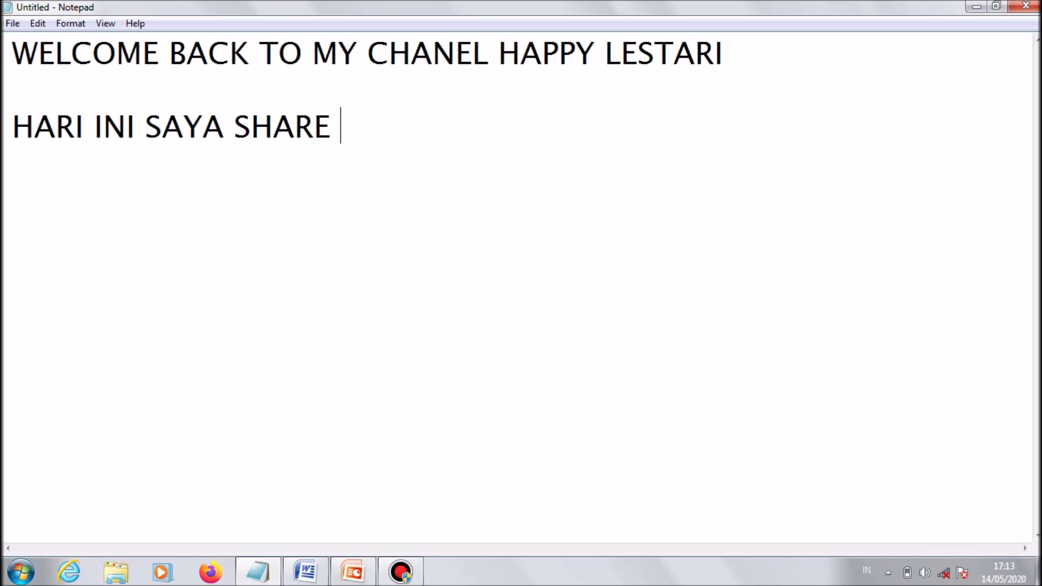
text(LANJUTAN )
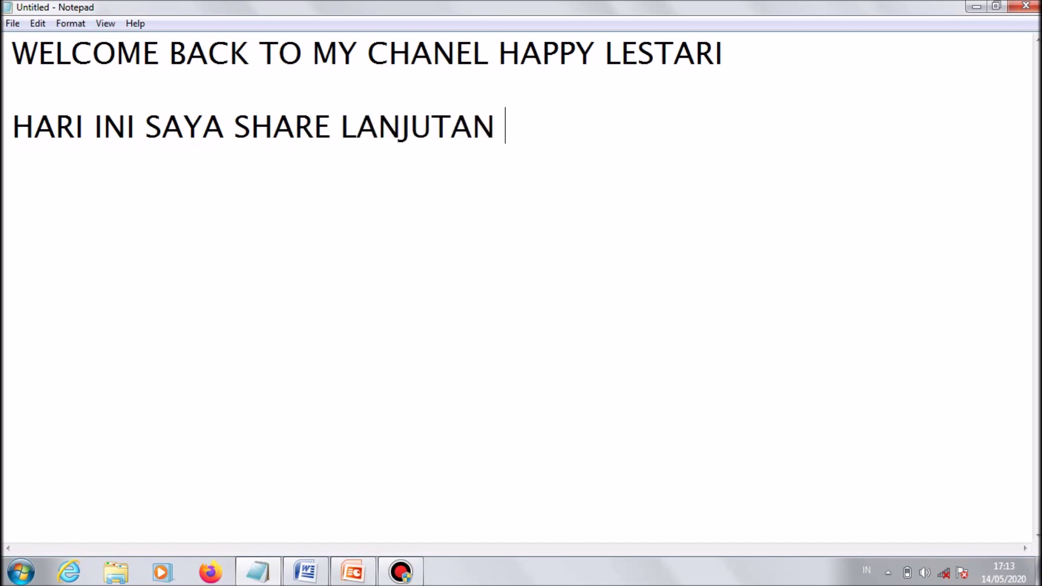
text(CARA MEMISH)
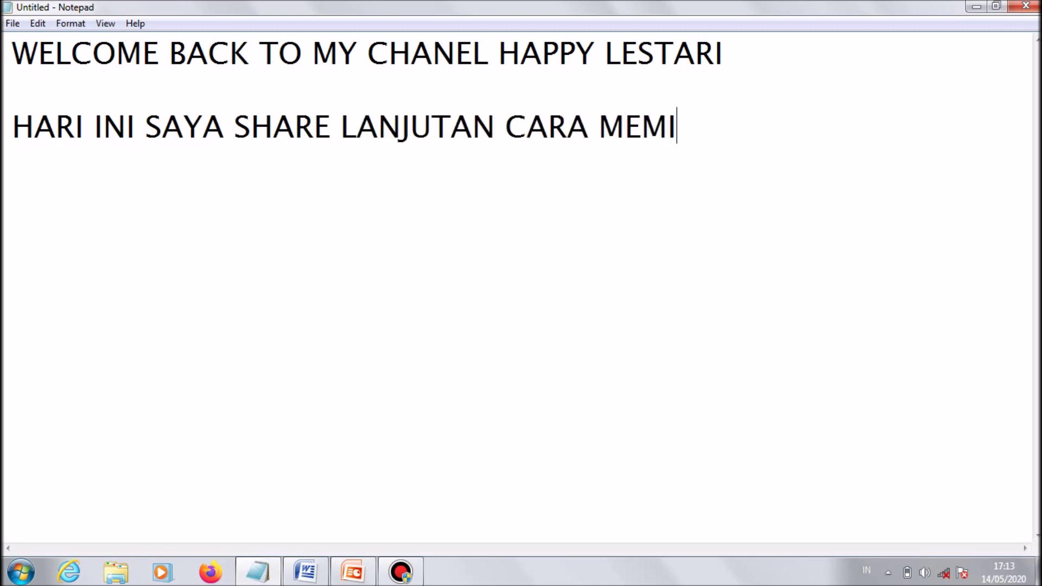
key(BackSpace)
text(AHKAN)
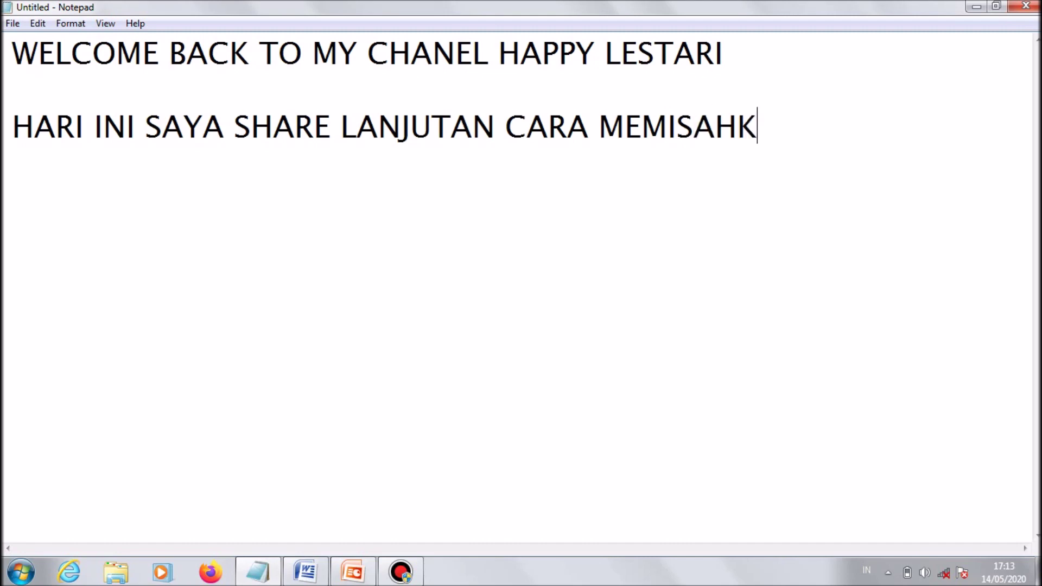
Step: Continue the sentence on the following line with "HURUF MANDARIN DI MICROSOFT WORD DAN POWER POINT PART 2"
key(Return)
text(HURUF AM)
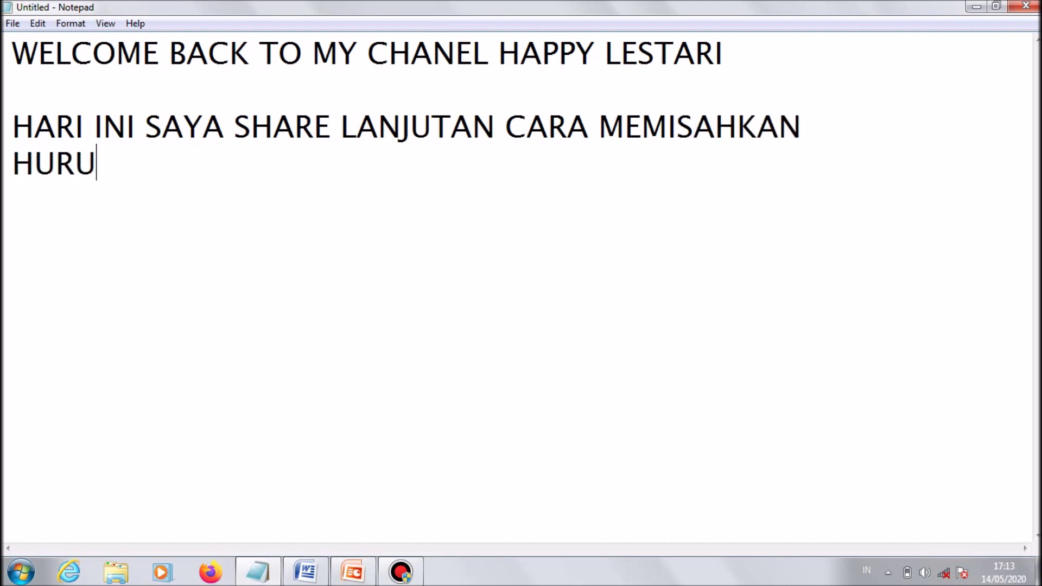
key(BackSpace)
key(BackSpace)
text(MANDA)
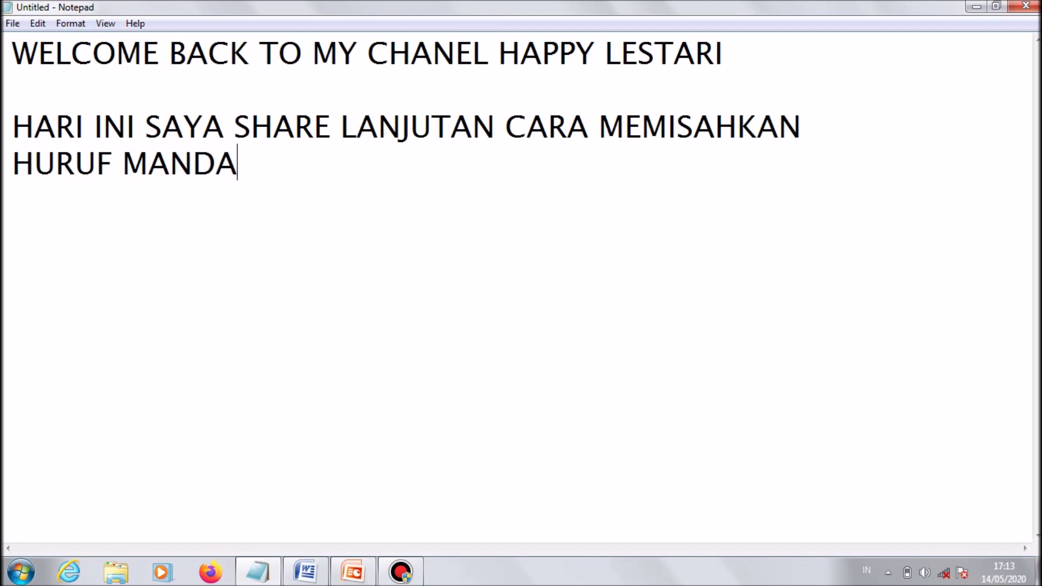
text(RIN DI)
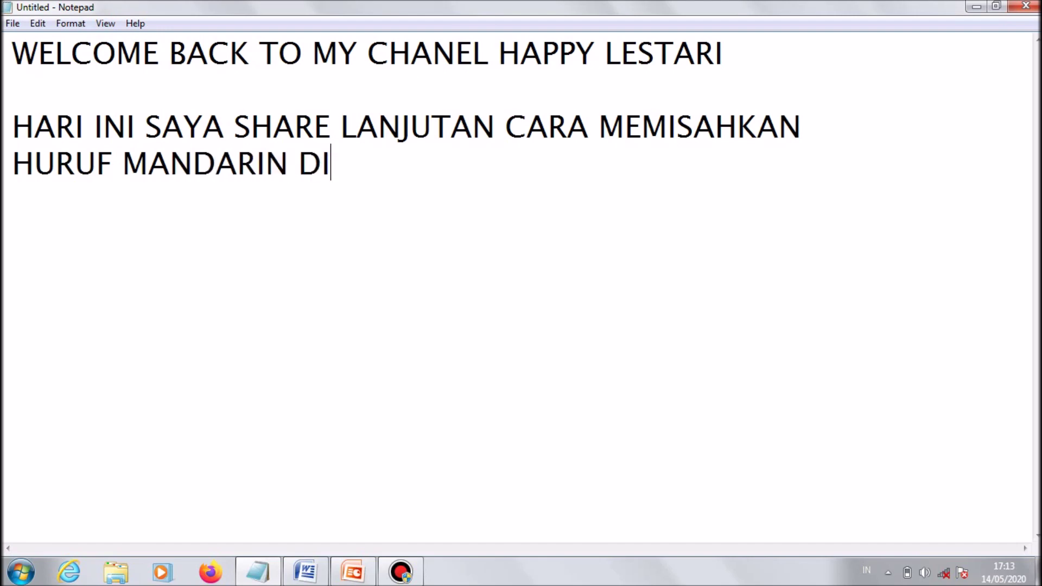
text( MICROSOFT WORD D)
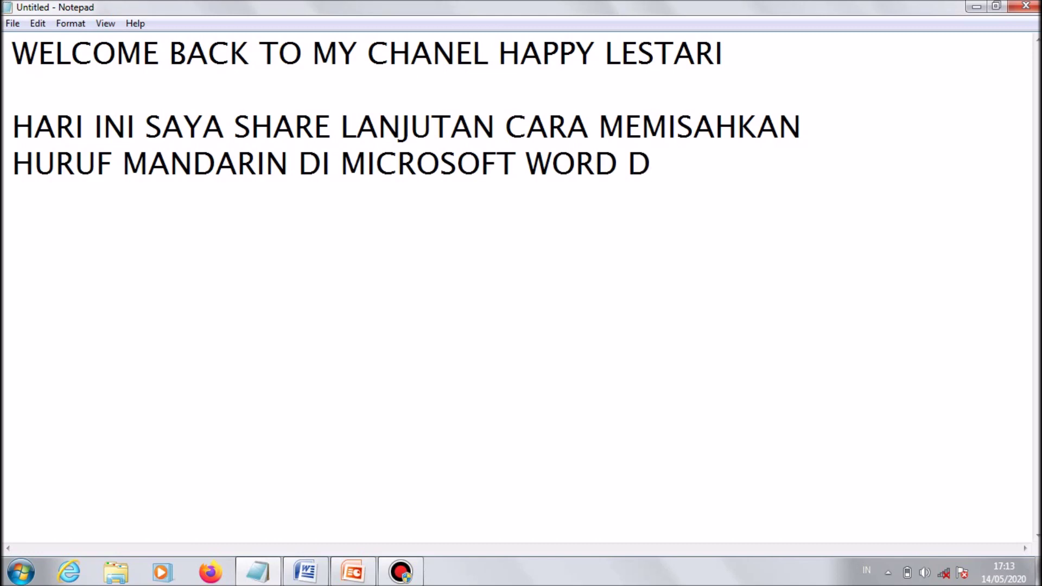
text(AN POWER )
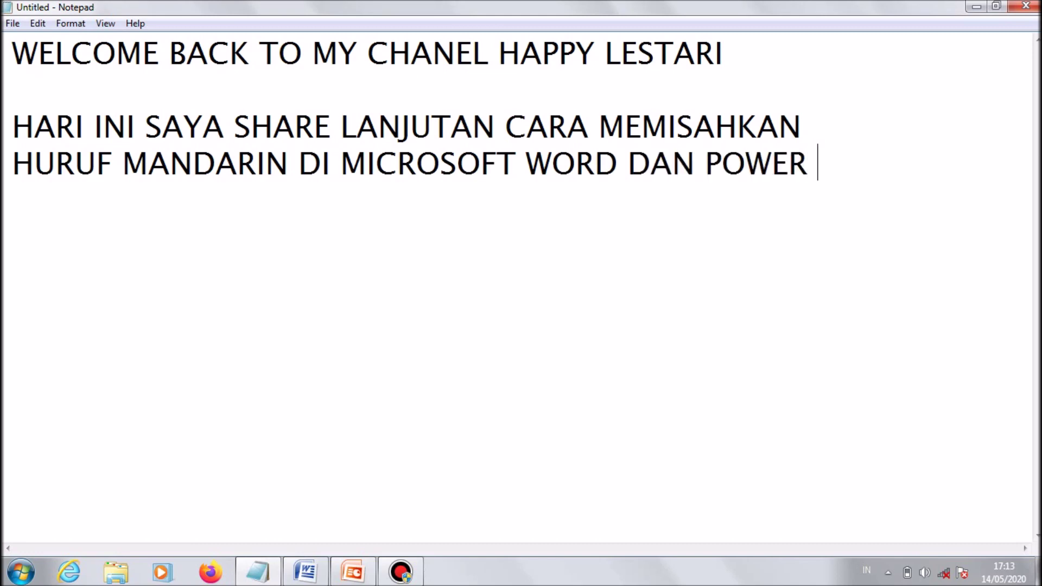
text(POINT PAR)
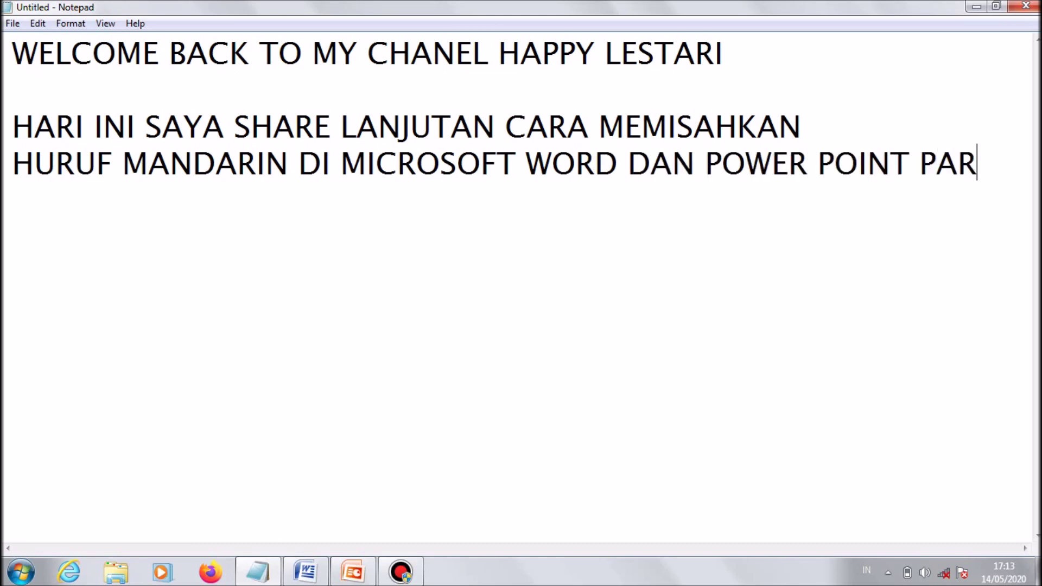
text(T 2)
Step: Add the closing line "OK KITA MULAI" below the text, separated by one blank line
key(Return)
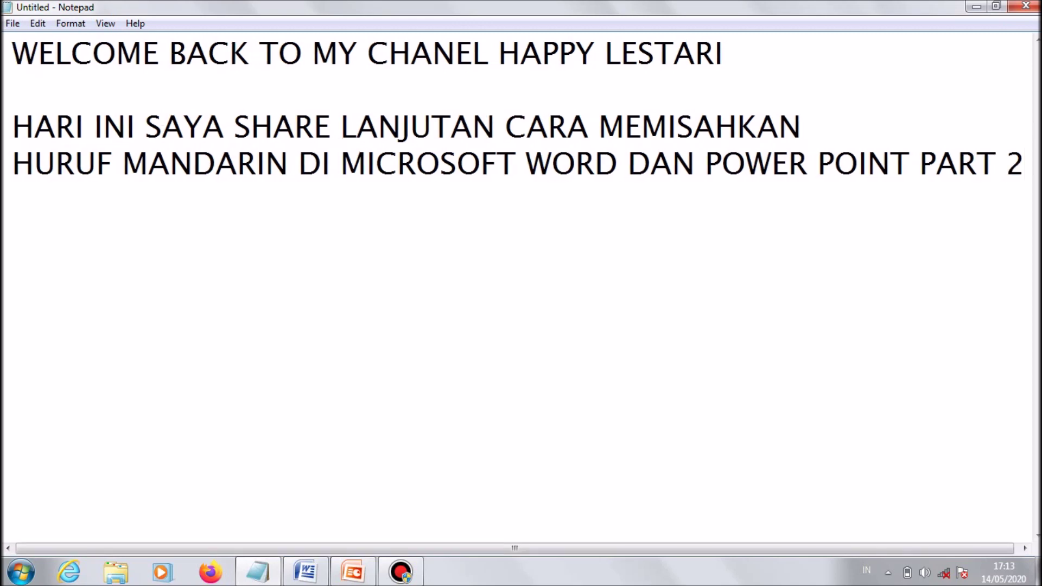
key(Return)
text(OK K)
key(BackSpace)
key(BackSpace)
text(K KITA )
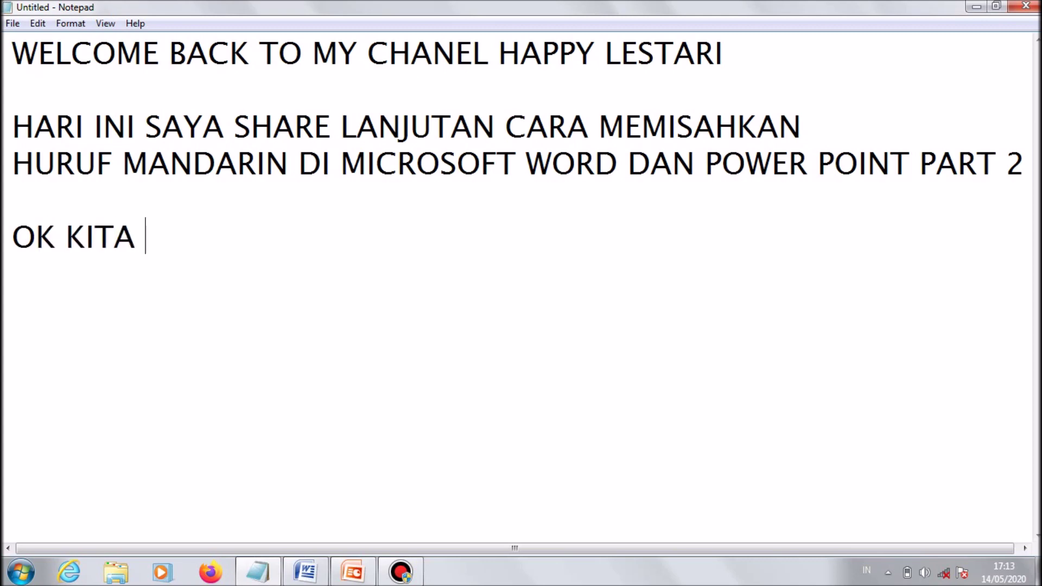
text(MULAI)
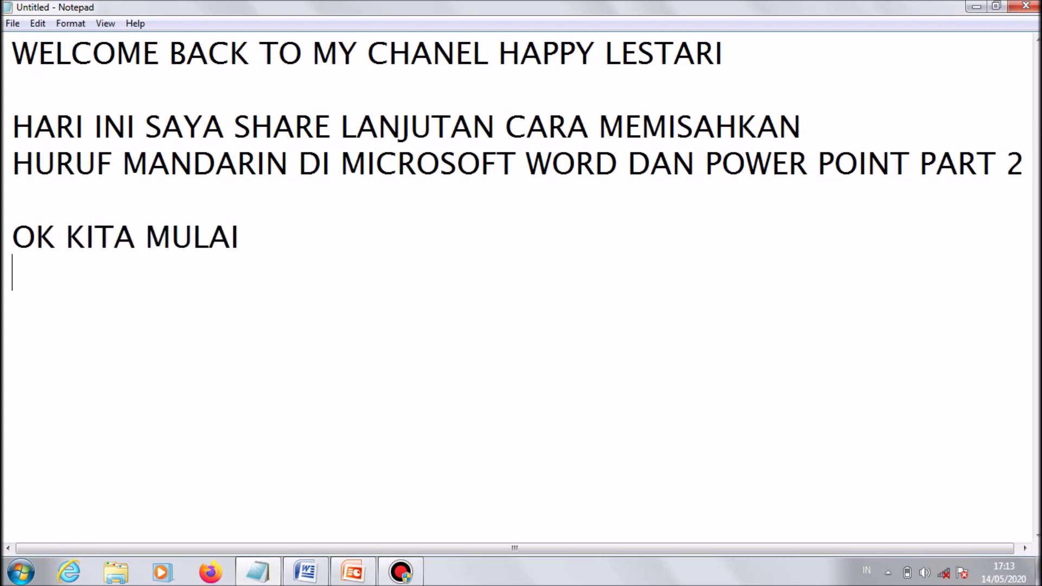
Step: Switch to Word, delete the stray letter from the document and start a new WordArt in the plain outline style
click(305, 571)
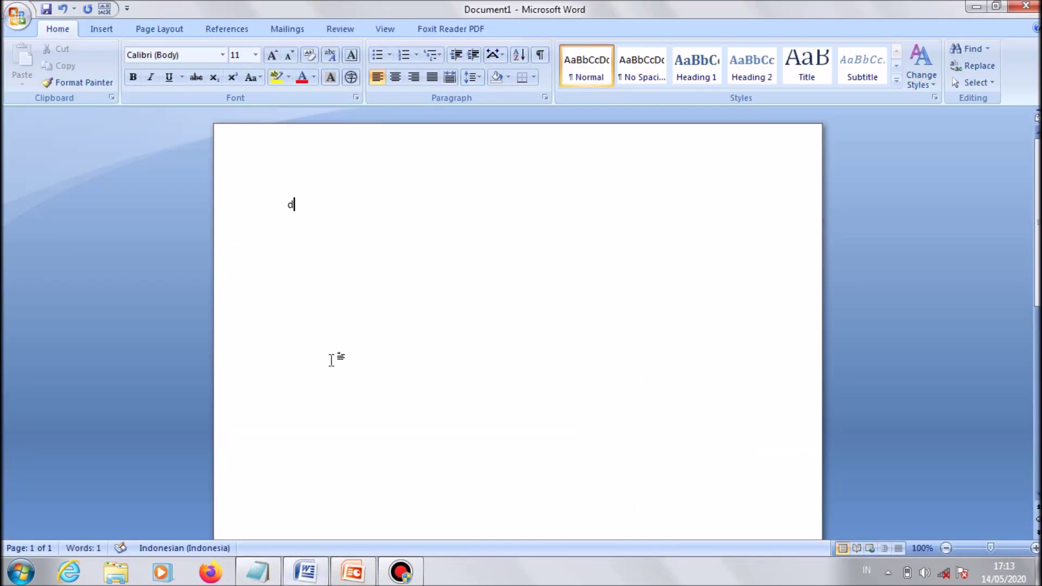
key(BackSpace)
click(116, 31)
click(680, 67)
click(685, 113)
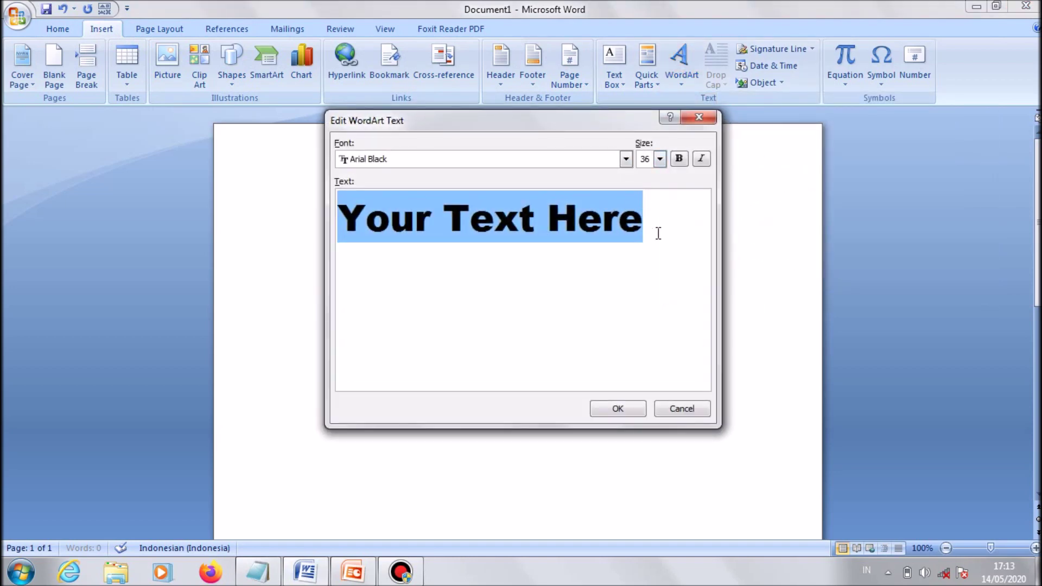
Step: Set the input language to Chinese (Simplified, PRC) and replace the WordArt placeholder text with the character 口 (kou)
click(866, 570)
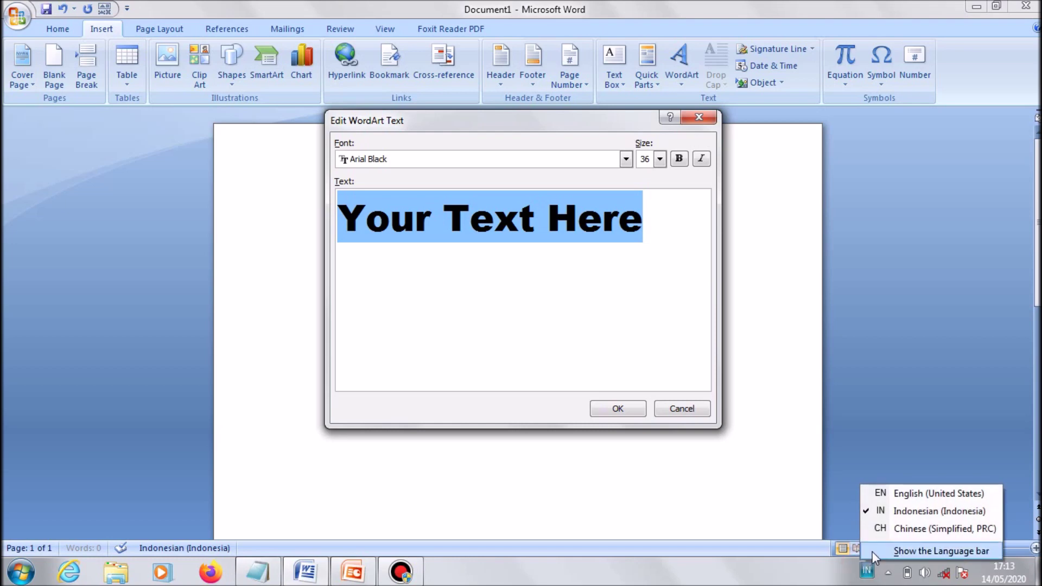
click(882, 527)
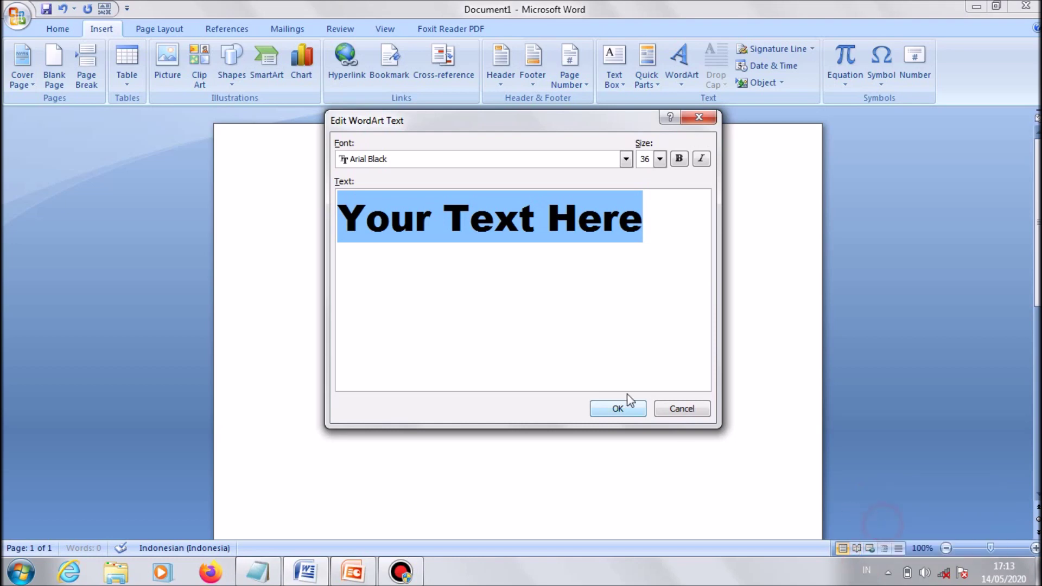
text(kou)
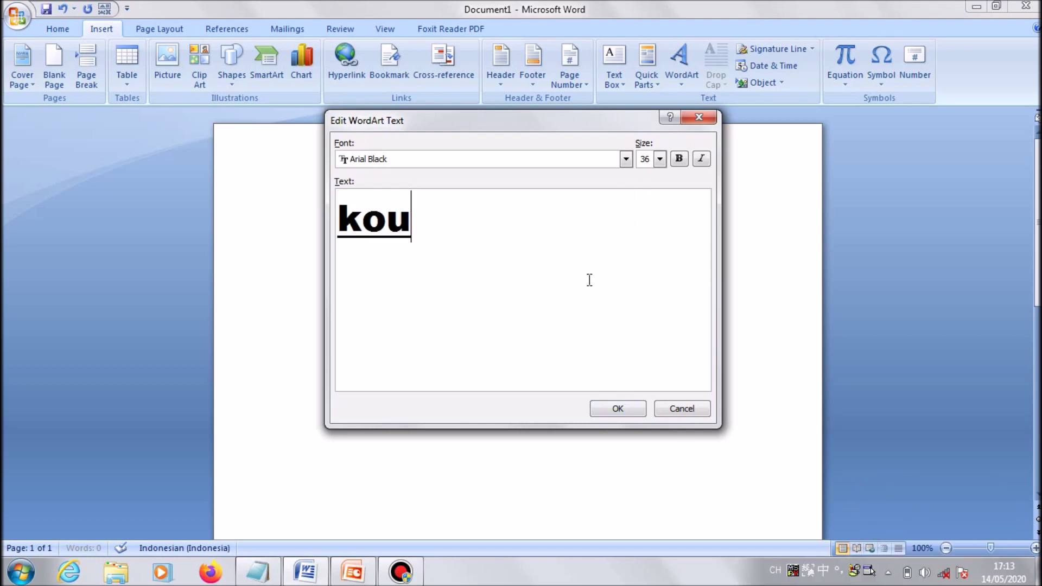
key(space)
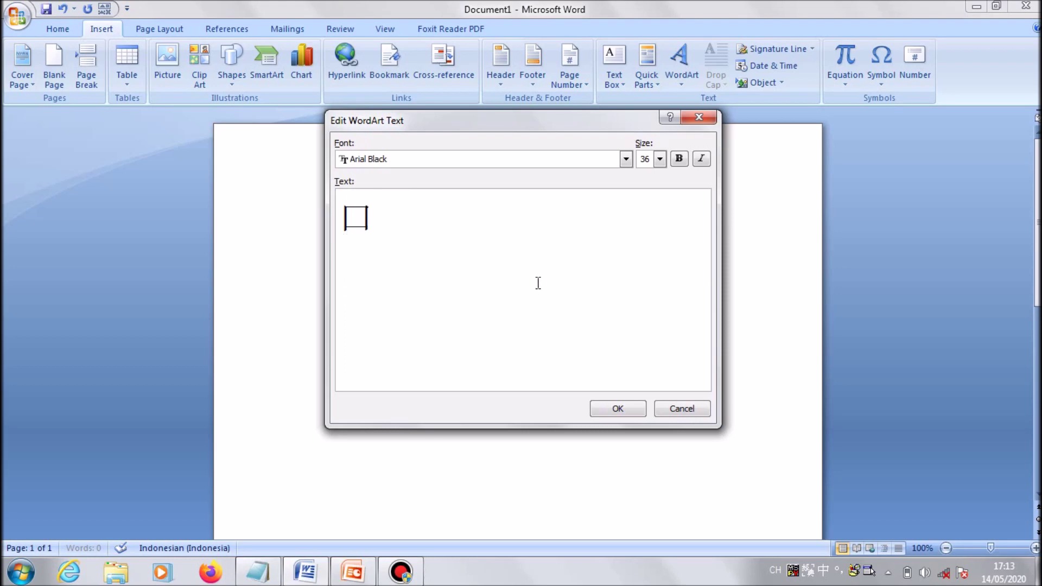
Step: Set the character's font to DFKai-SB, insert the WordArt and enlarge it to about 7.96 cm high by 8.41 cm wide
key(ctrl+a)
click(578, 162)
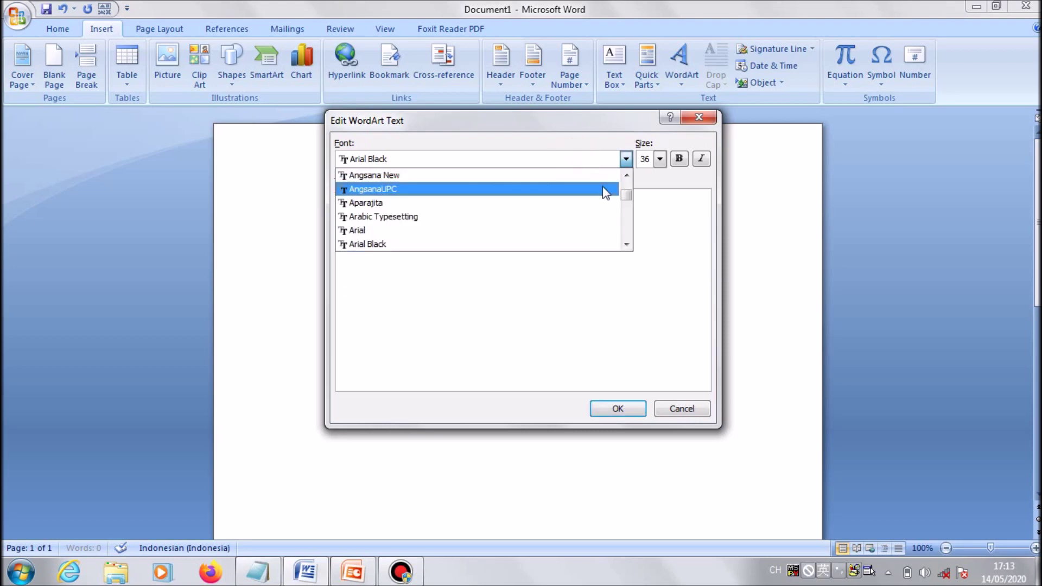
drag(627, 200, 626, 187)
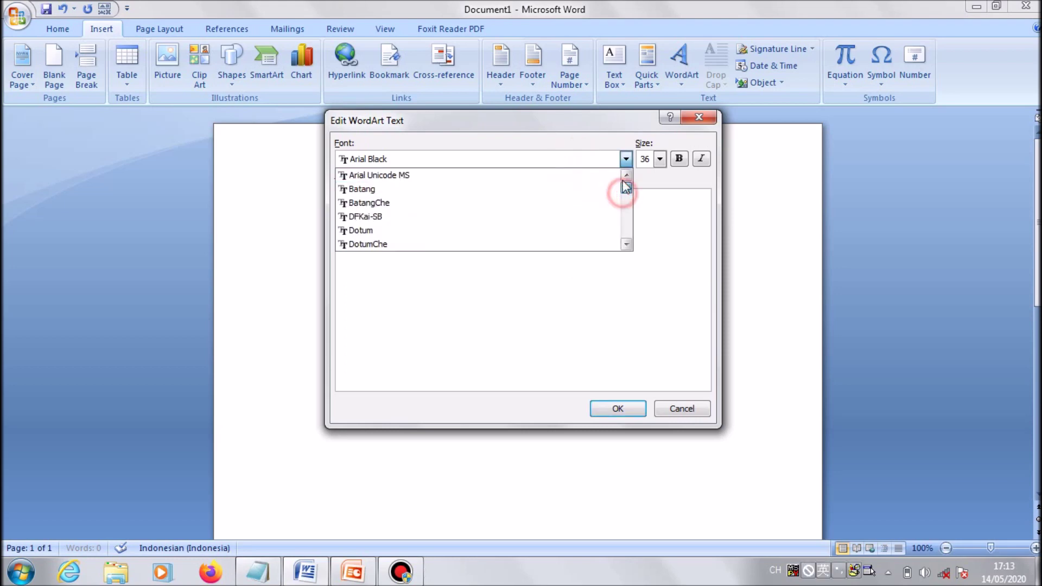
click(566, 215)
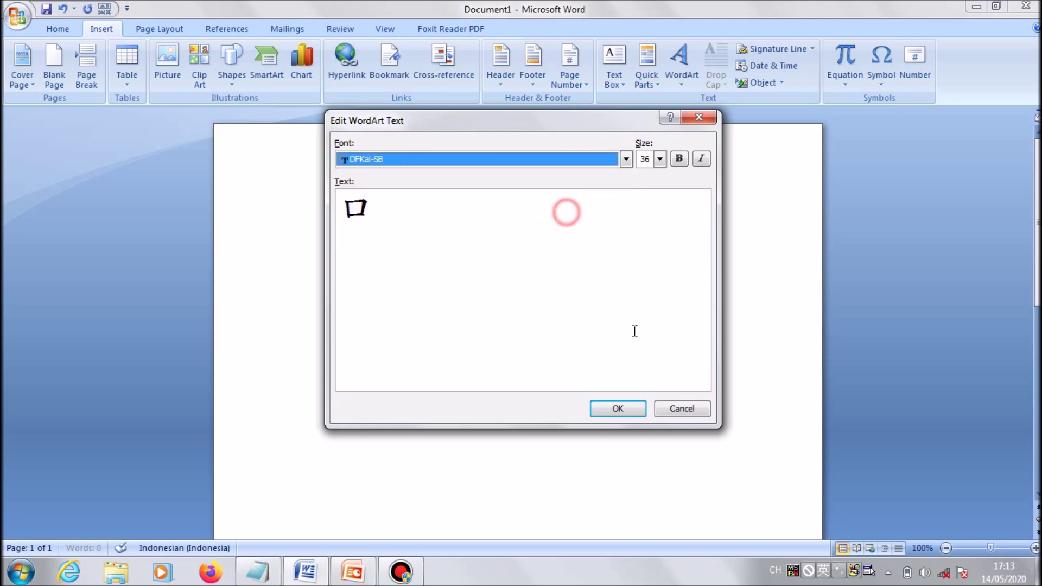
click(632, 412)
drag(324, 235, 530, 426)
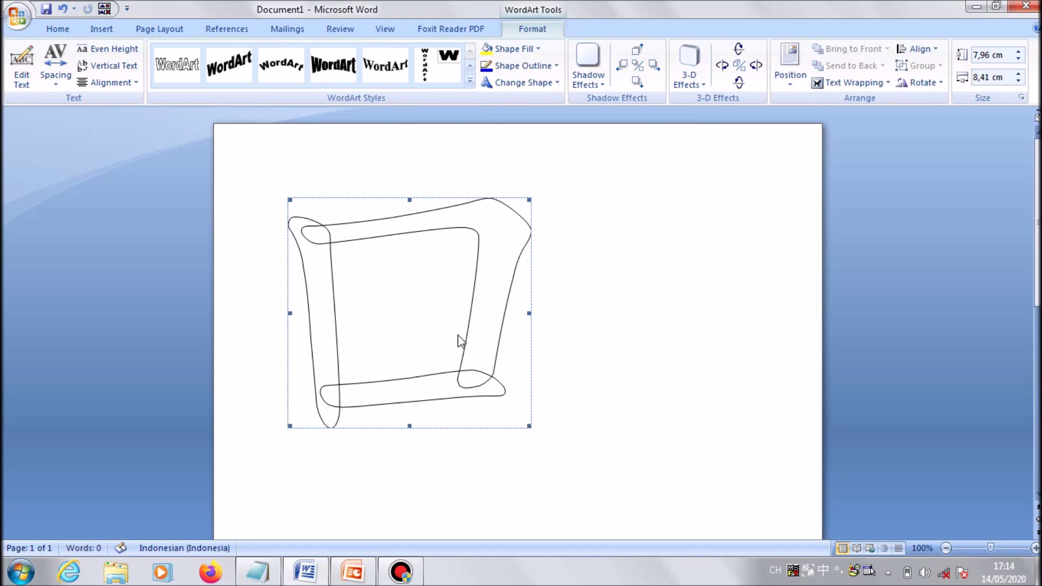
Step: Cut the WordArt and paste it back as a Picture (Windows Metafile)
click(56, 32)
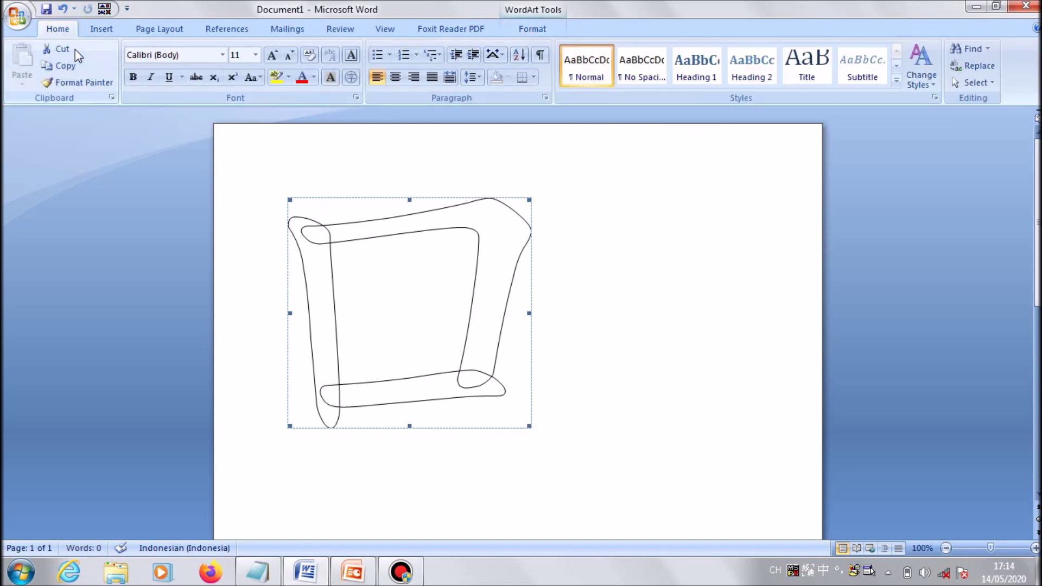
click(66, 49)
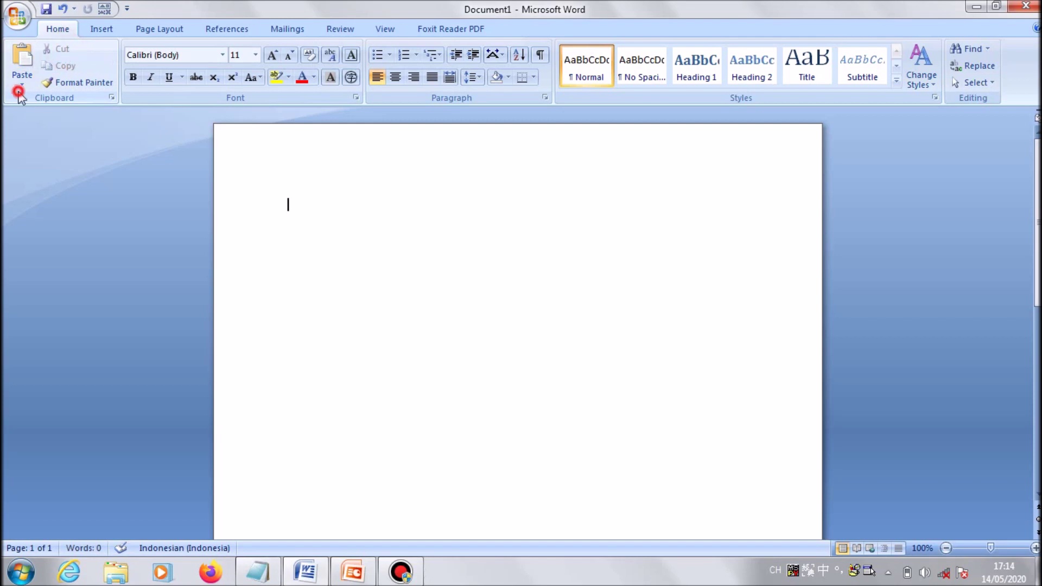
click(21, 87)
click(65, 118)
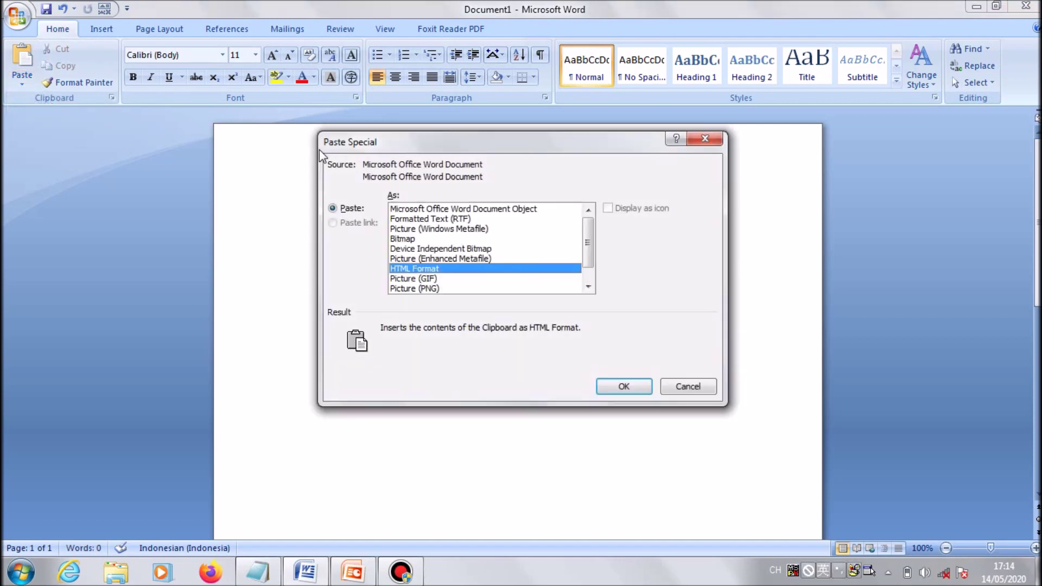
click(465, 233)
double_click(439, 230)
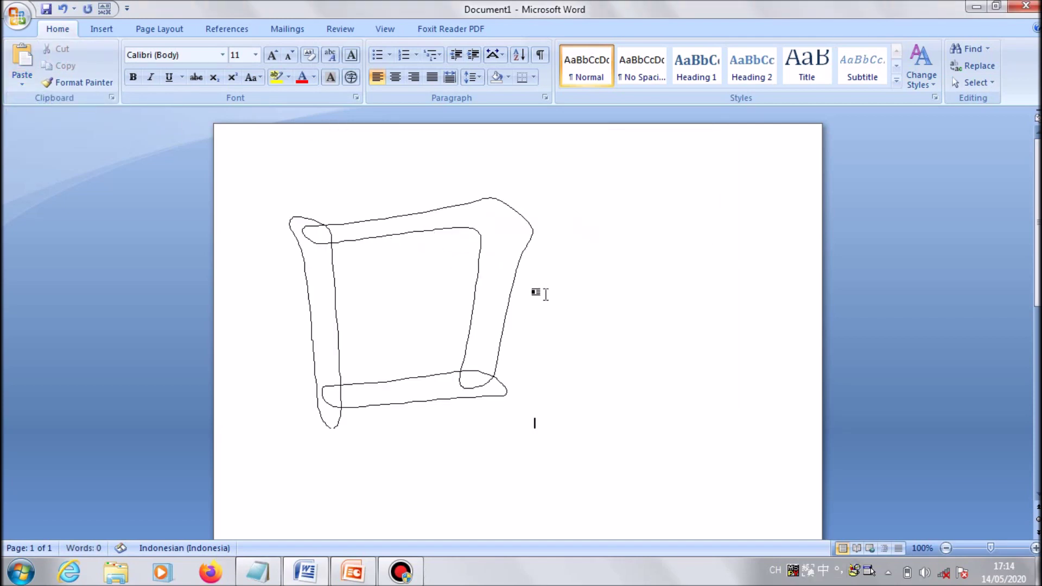
Step: Ungroup the pasted character picture into separate stroke shapes and move its drawing canvas toward the middle of the page
click(509, 302)
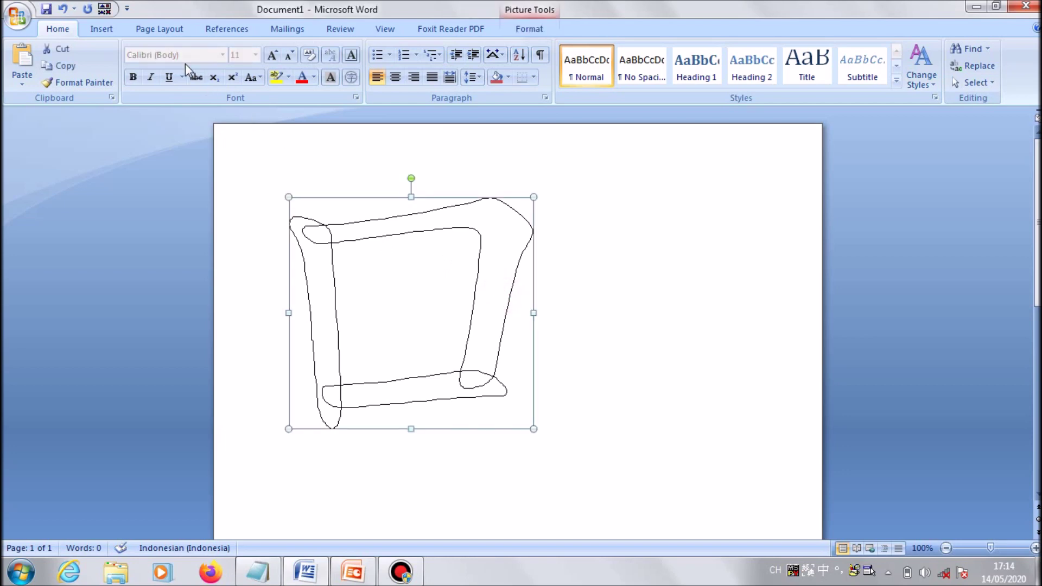
click(104, 9)
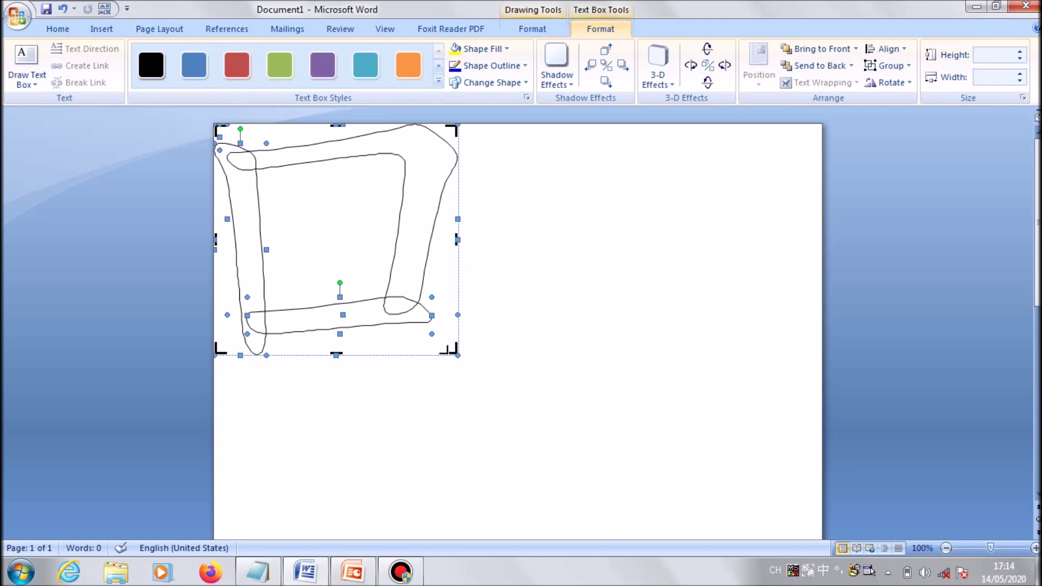
mouse_move(446, 358)
mouse_down()
mouse_move(530, 386)
mouse_move(563, 451)
mouse_up()
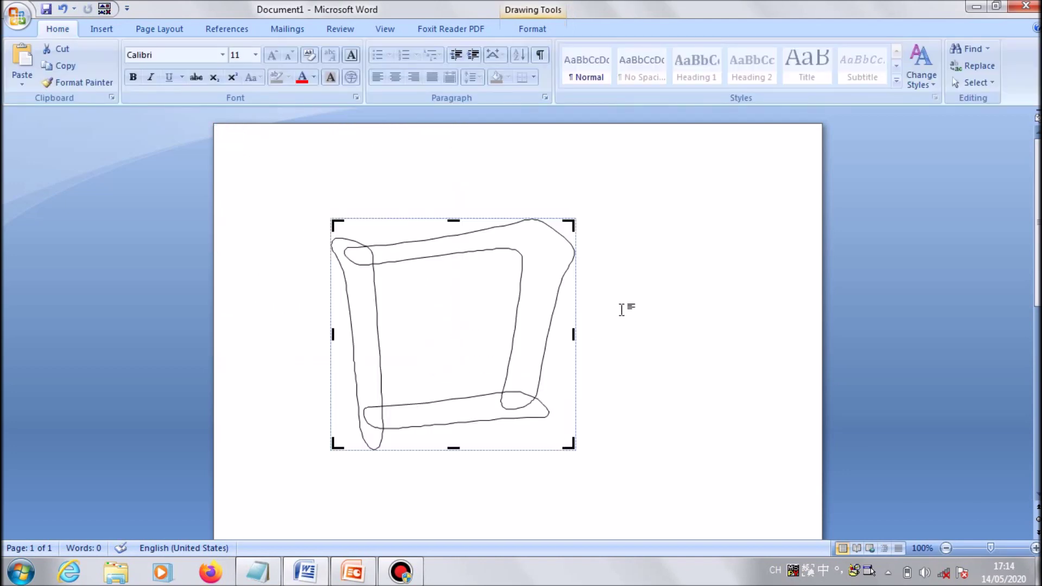
click(360, 322)
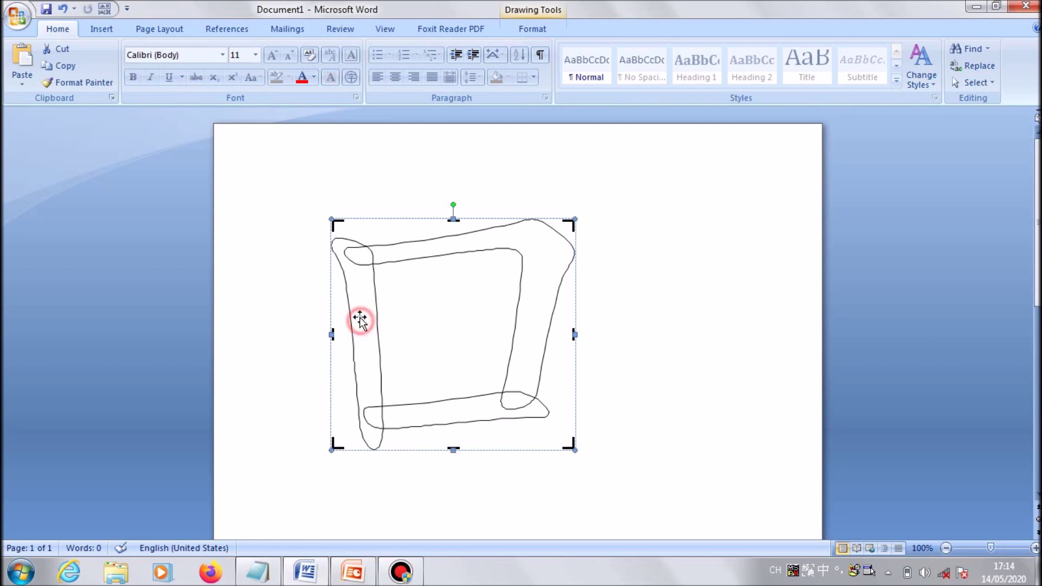
click(389, 173)
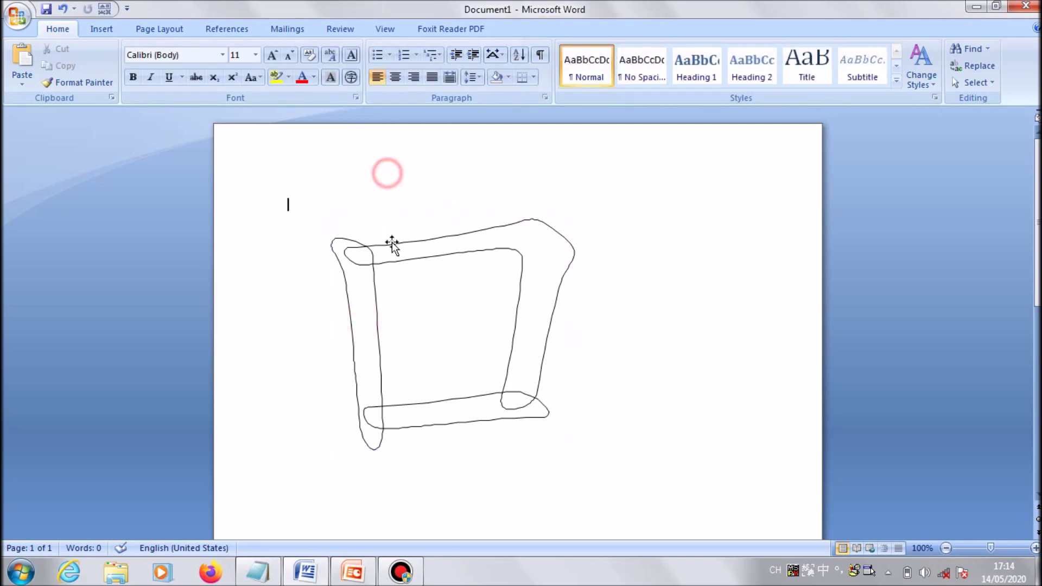
click(368, 276)
key(ctrl+z)
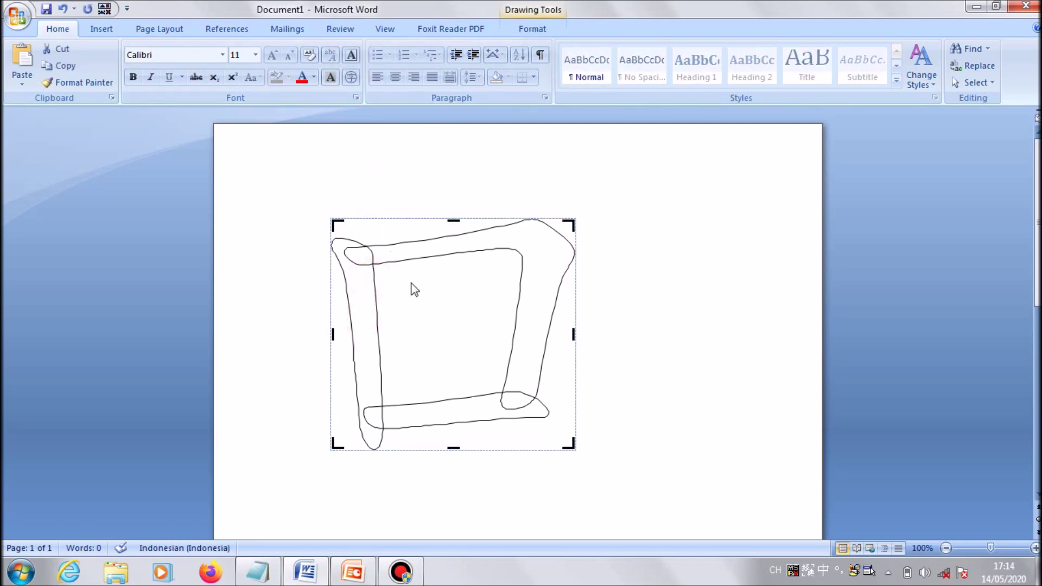
Step: Fill the bottom horizontal stroke with yellow and the left vertical stroke with dark blue
click(416, 260)
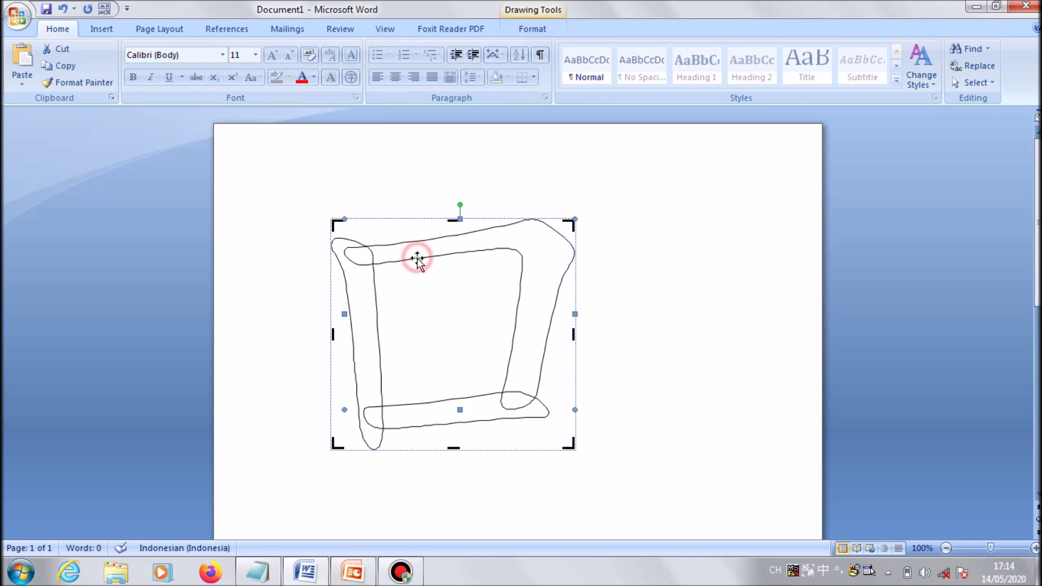
click(361, 303)
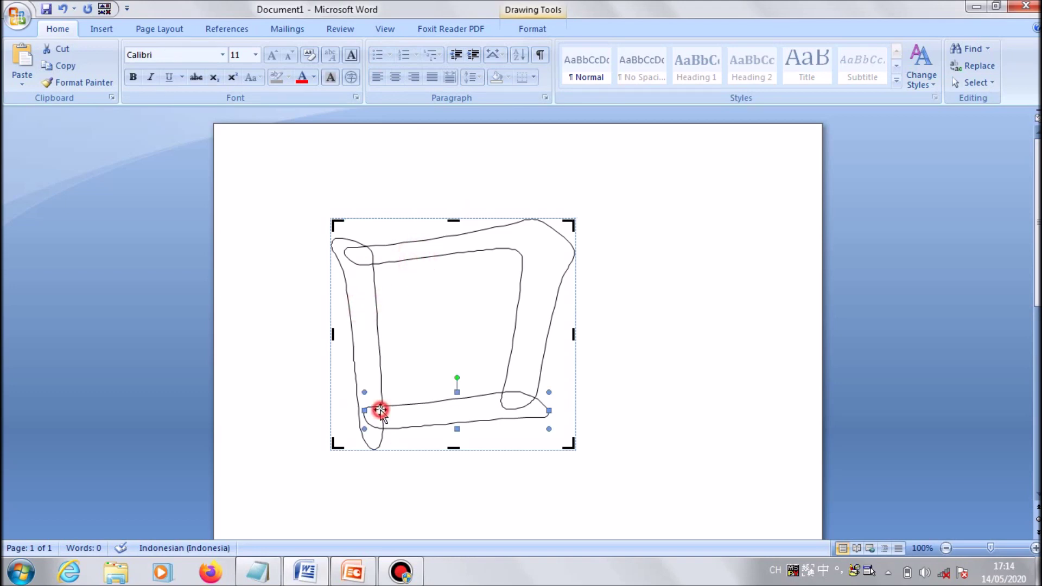
click(532, 29)
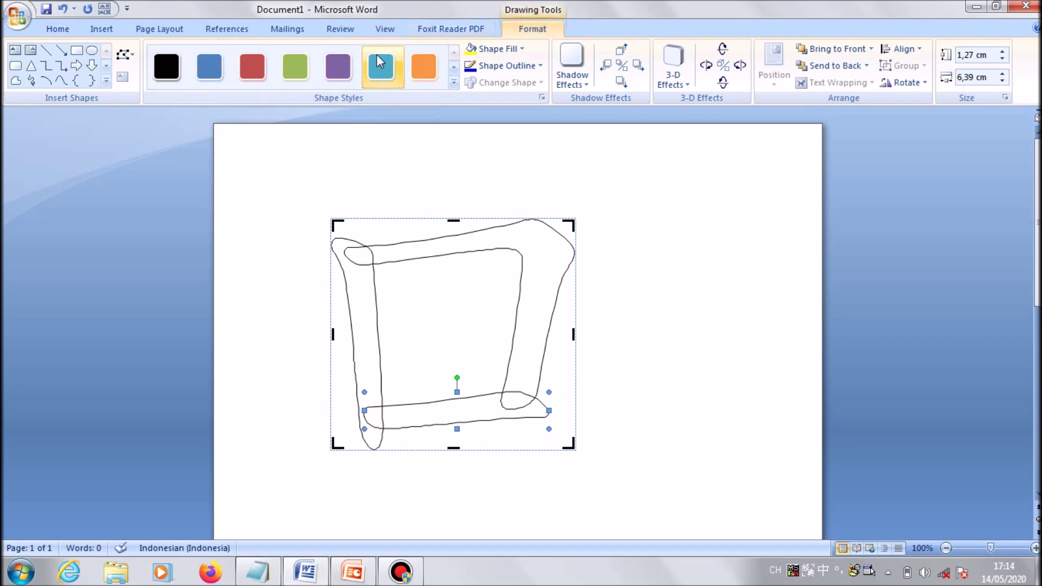
click(488, 49)
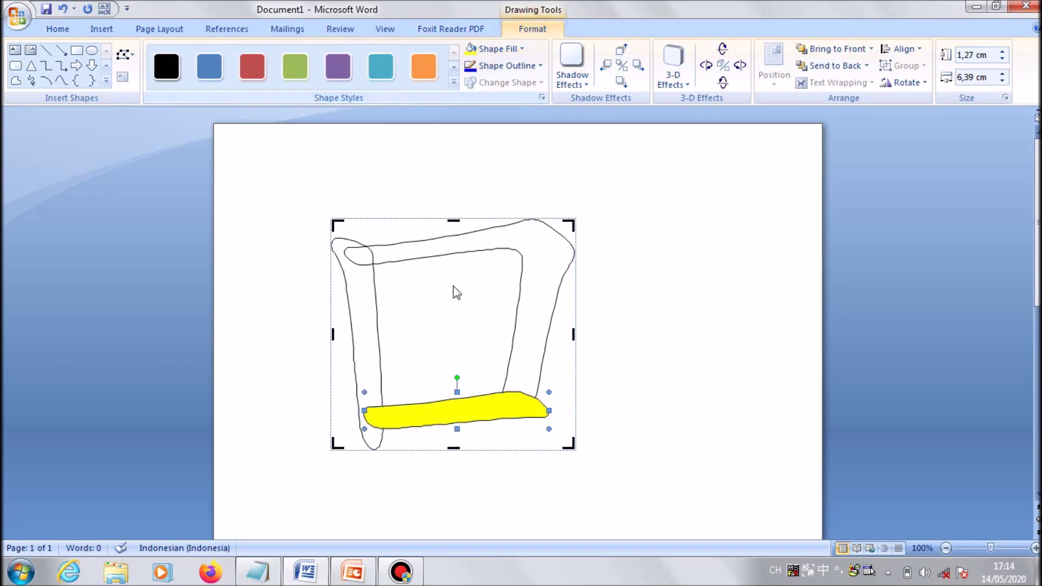
click(375, 294)
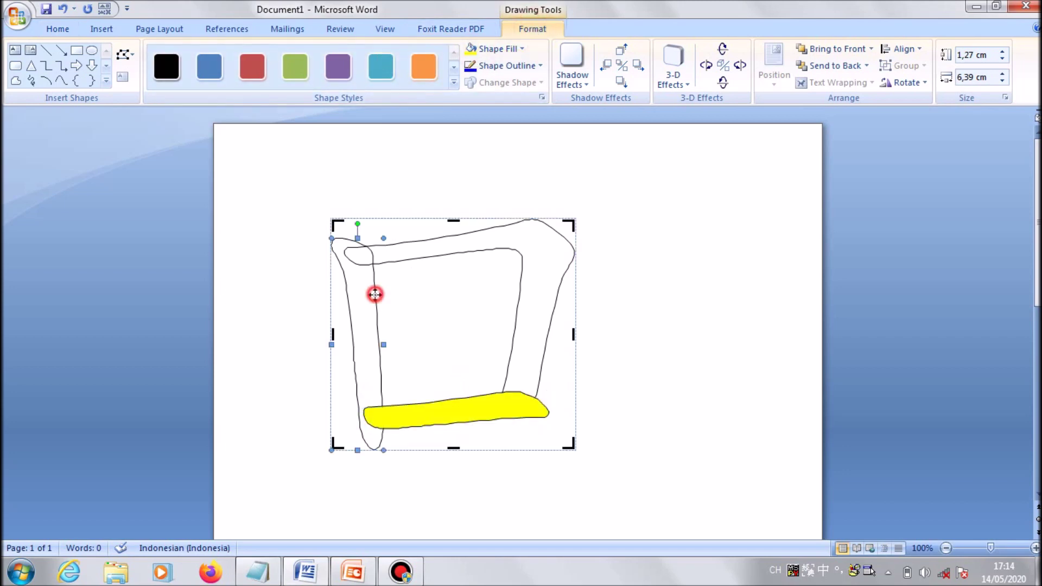
click(504, 48)
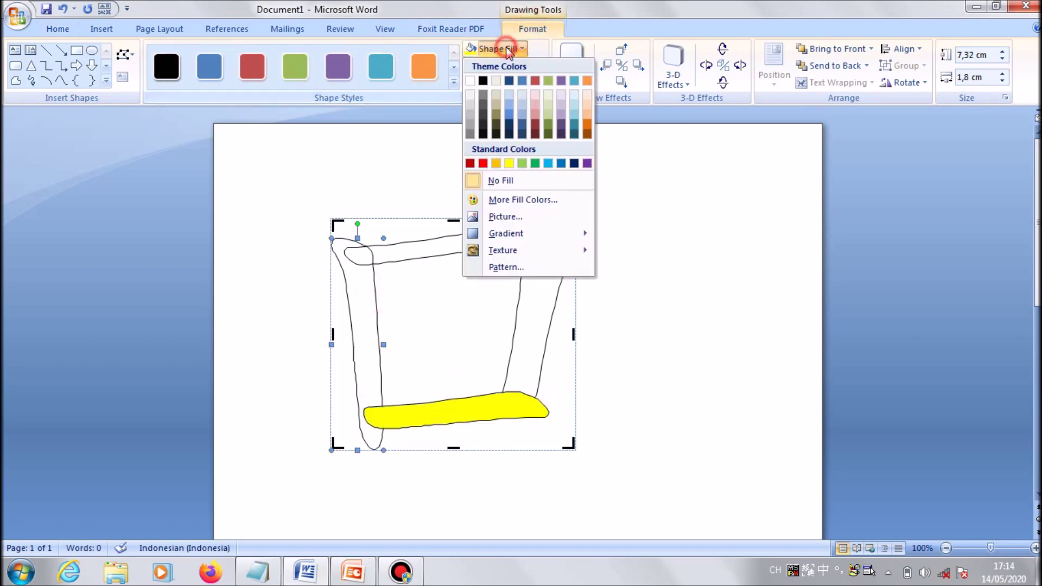
click(509, 81)
Step: Fill the remaining stroke, across the top and down the right side of the character, with red
click(449, 242)
click(471, 251)
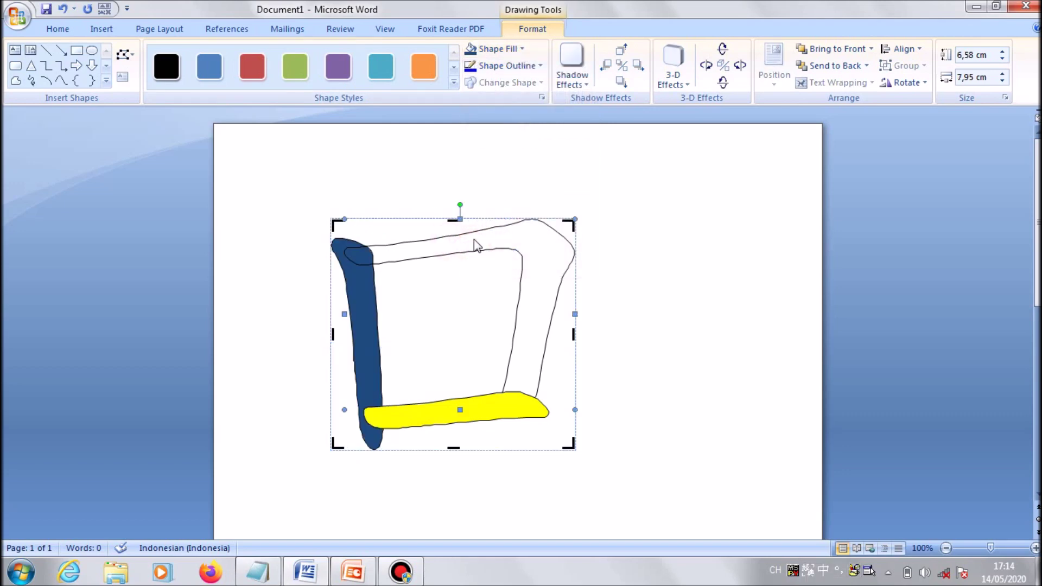
click(516, 49)
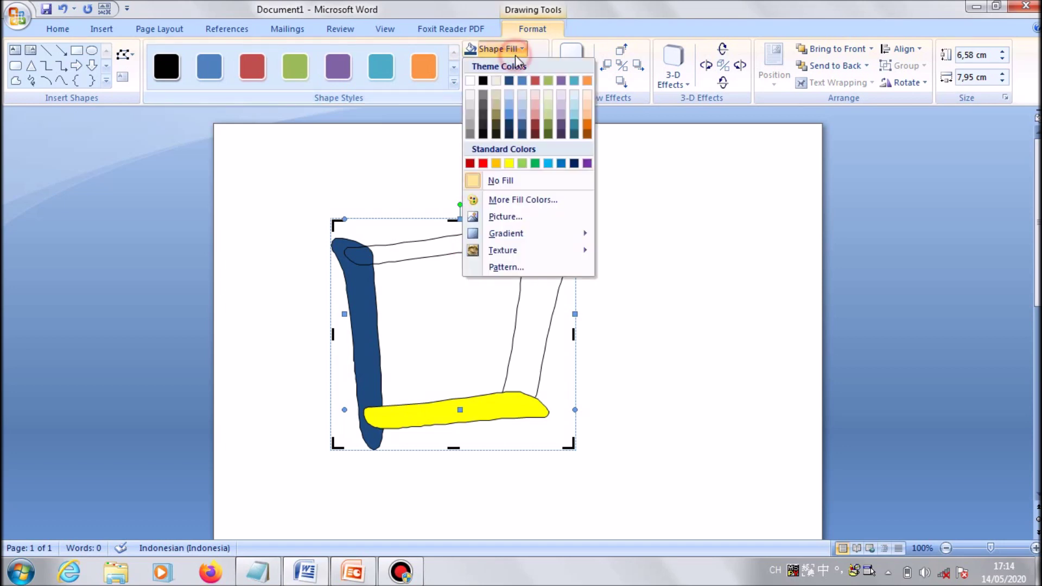
click(483, 163)
click(627, 302)
Step: Copy the drawing canvas holding the coloured character and switch to PowerPoint
click(379, 273)
right_click(388, 237)
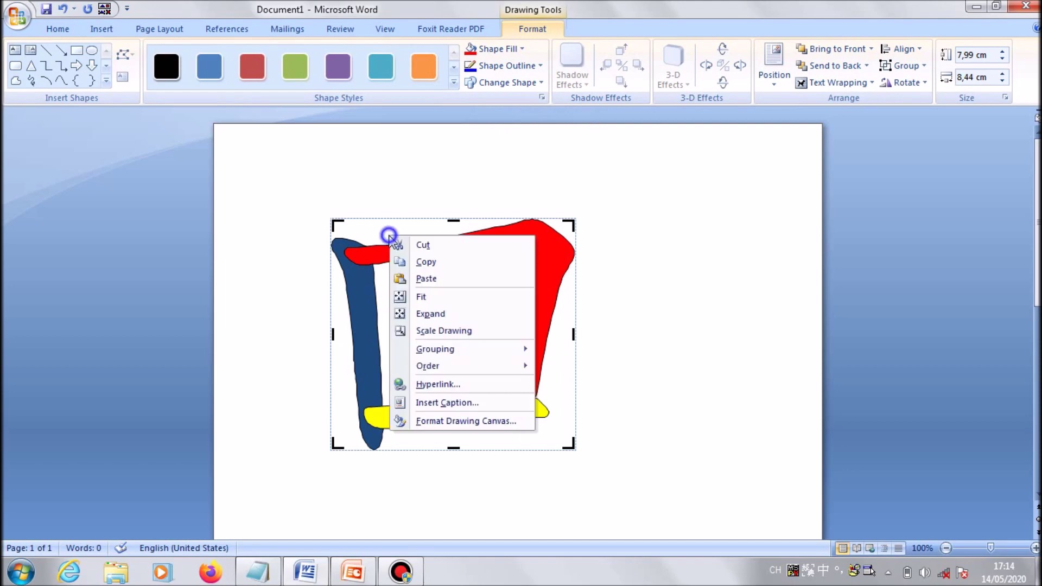
click(424, 264)
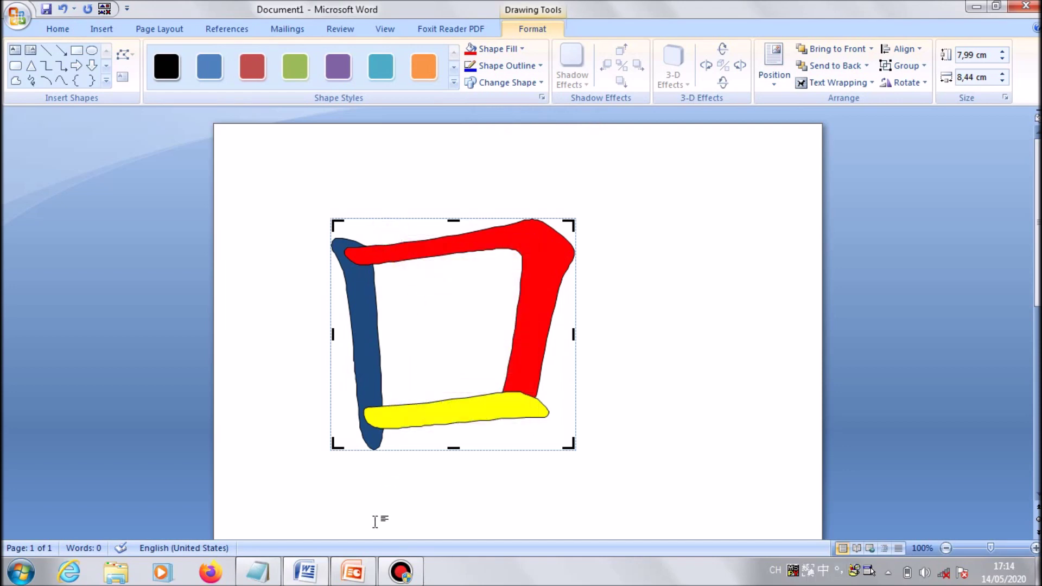
click(353, 571)
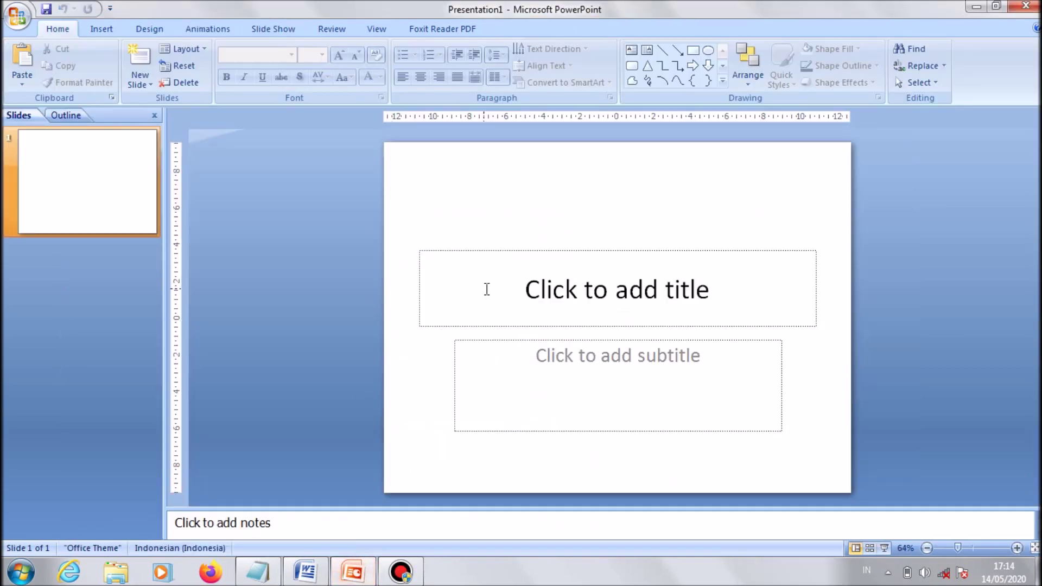
Step: Delete the title and subtitle placeholders from the first slide
click(486, 287)
click(489, 254)
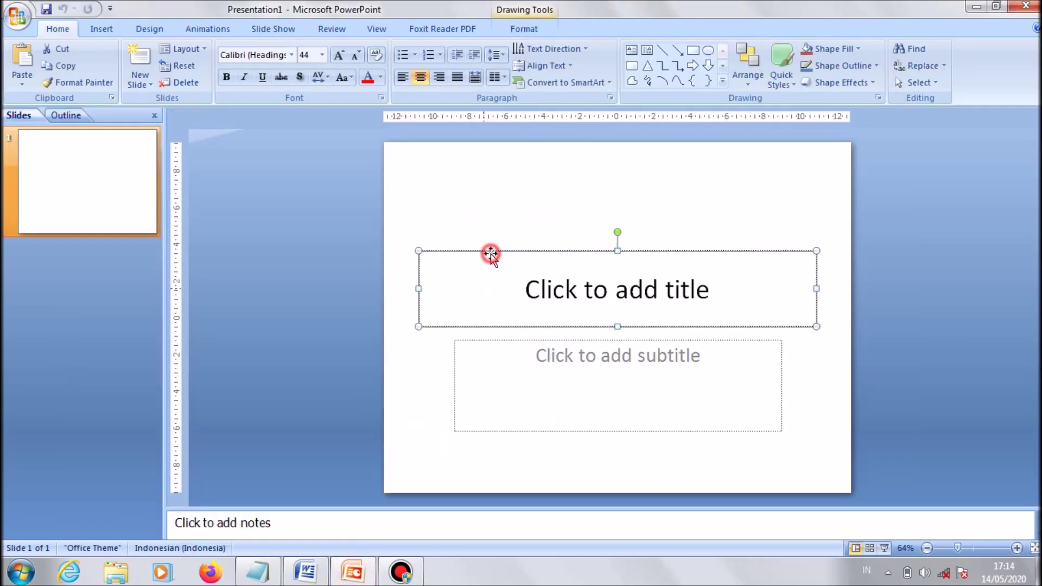
key(Delete)
click(532, 359)
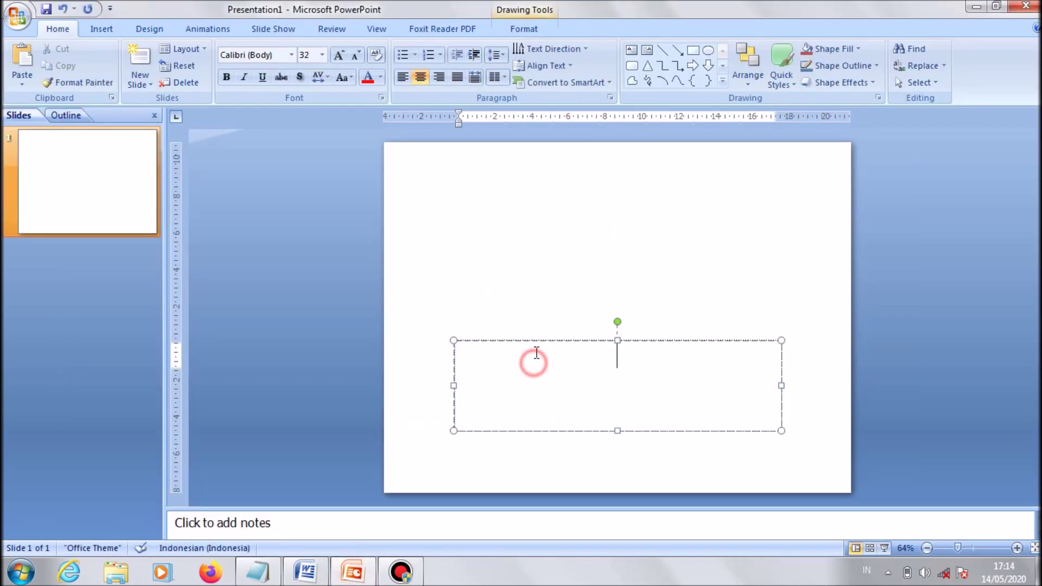
click(538, 342)
key(Delete)
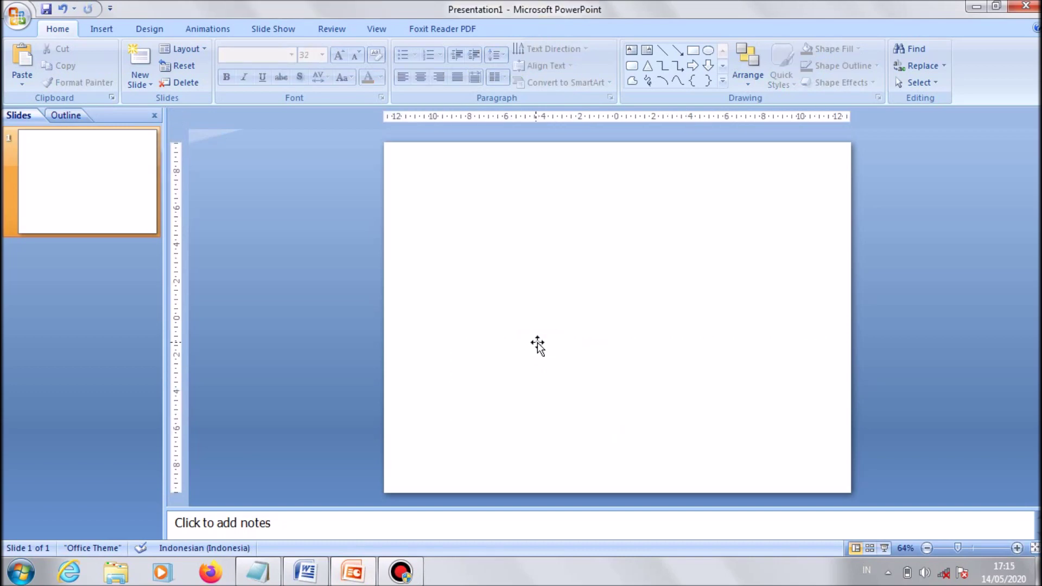
Step: Paste the coloured character onto the slide and move it near the centre
key(ctrl+v)
drag(563, 332, 622, 362)
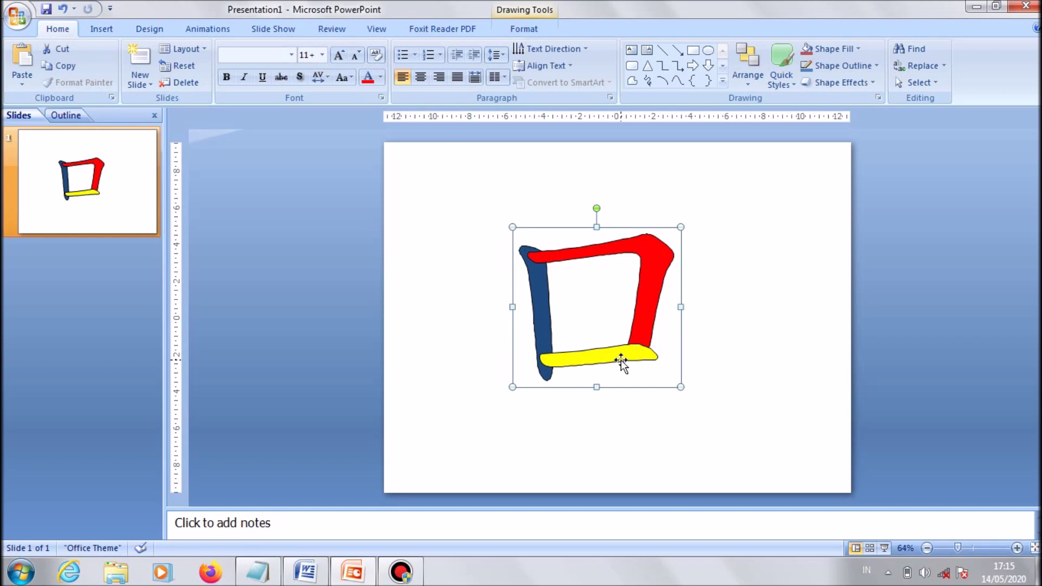
click(621, 360)
click(639, 317)
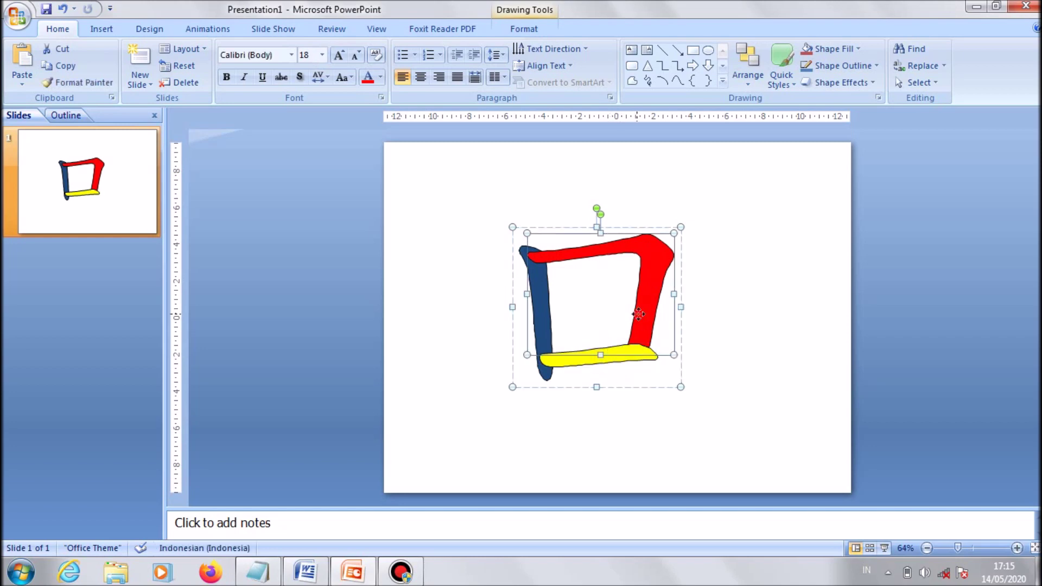
click(545, 309)
click(714, 298)
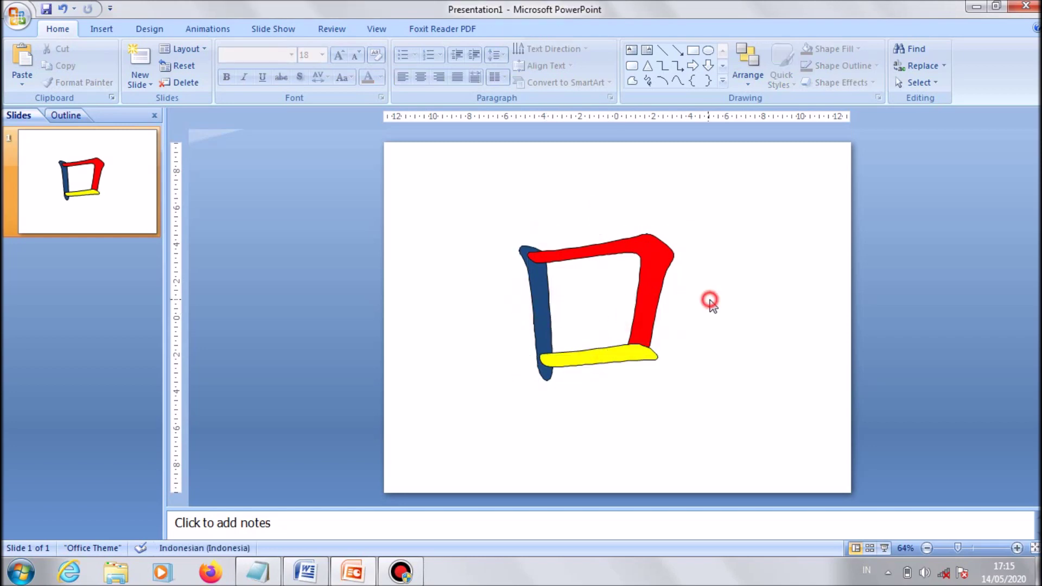
Step: Ungroup the pasted character on the slide into its individual stroke shapes
click(670, 326)
right_click(675, 331)
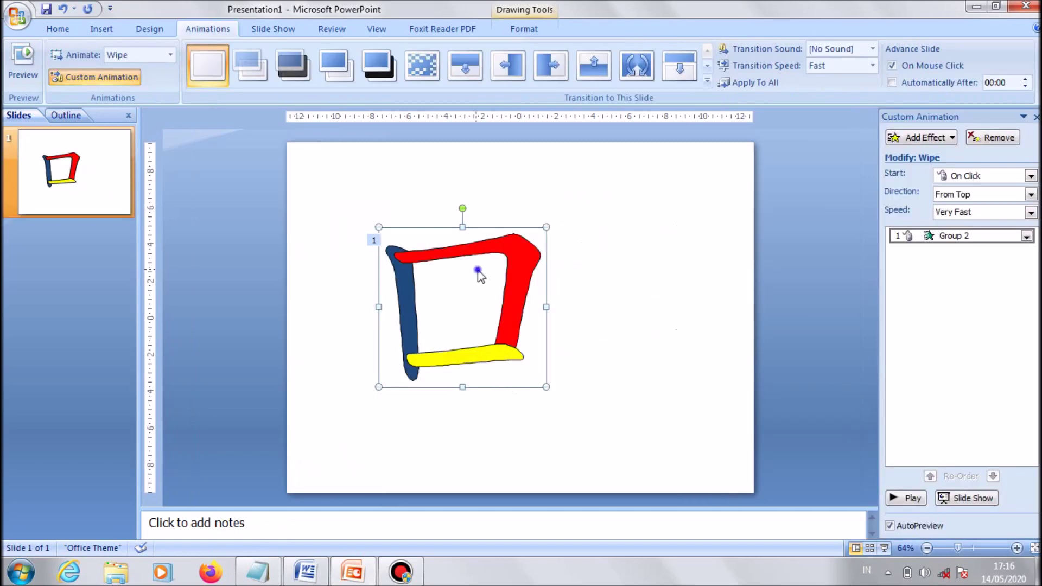
right_click(478, 269)
click(493, 267)
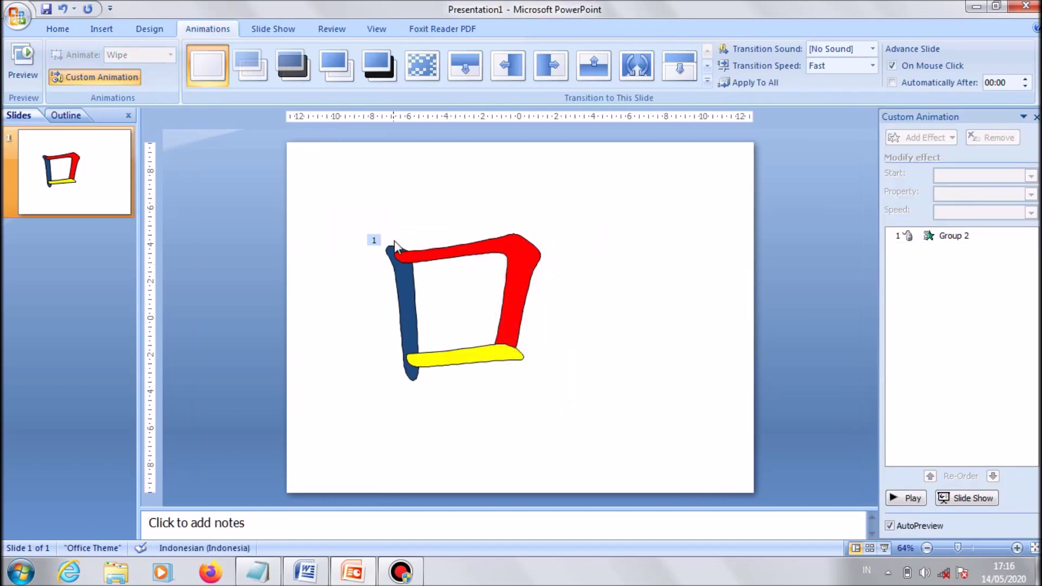
mouse_move(316, 206)
mouse_down()
mouse_move(558, 407)
mouse_move(558, 421)
mouse_up()
right_click(519, 321)
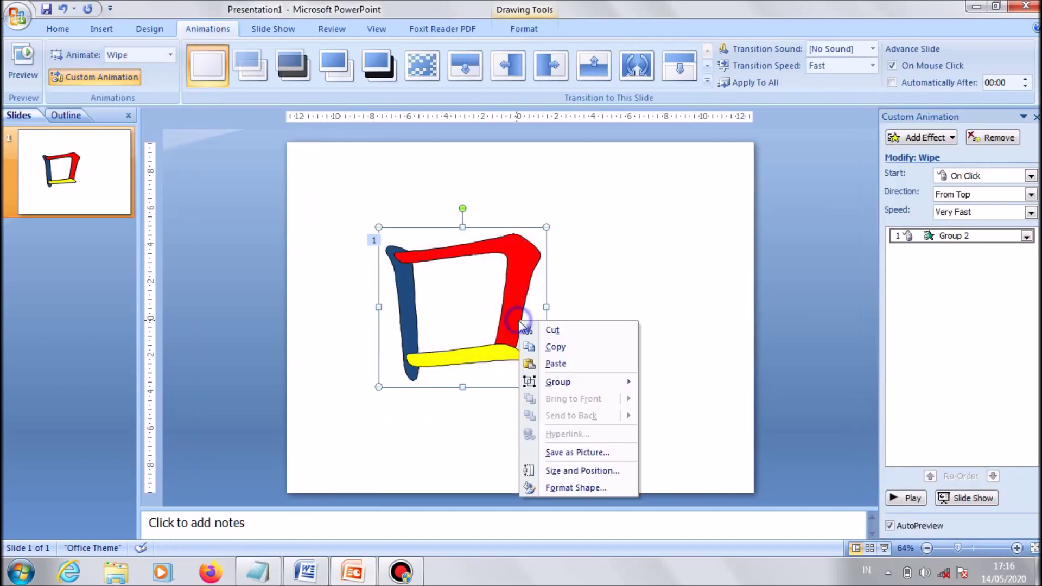
mouse_move(569, 381)
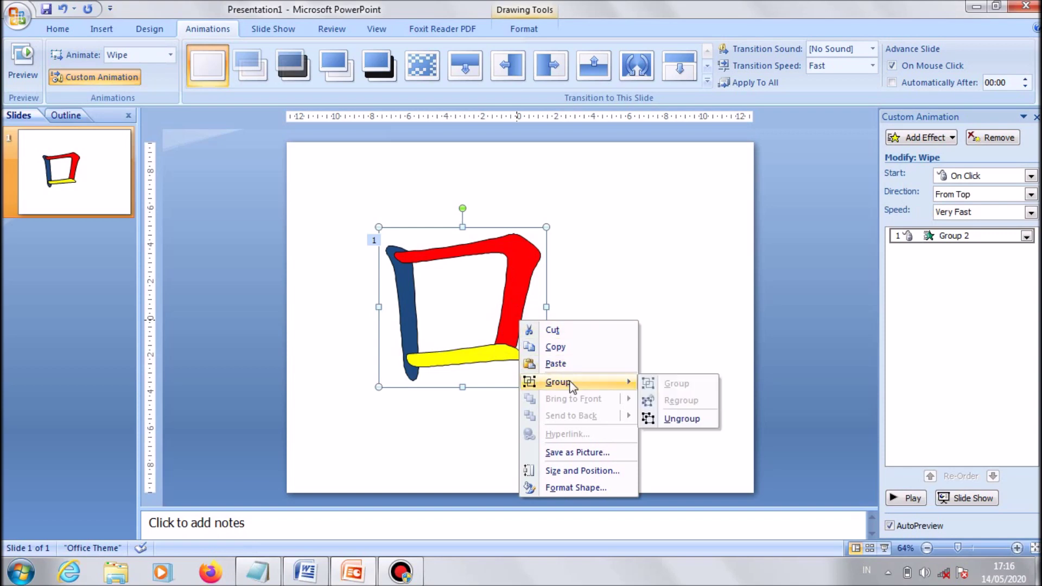
click(657, 417)
click(613, 318)
Step: Delete the red stroke on its own as a test and undo the deletion
click(524, 270)
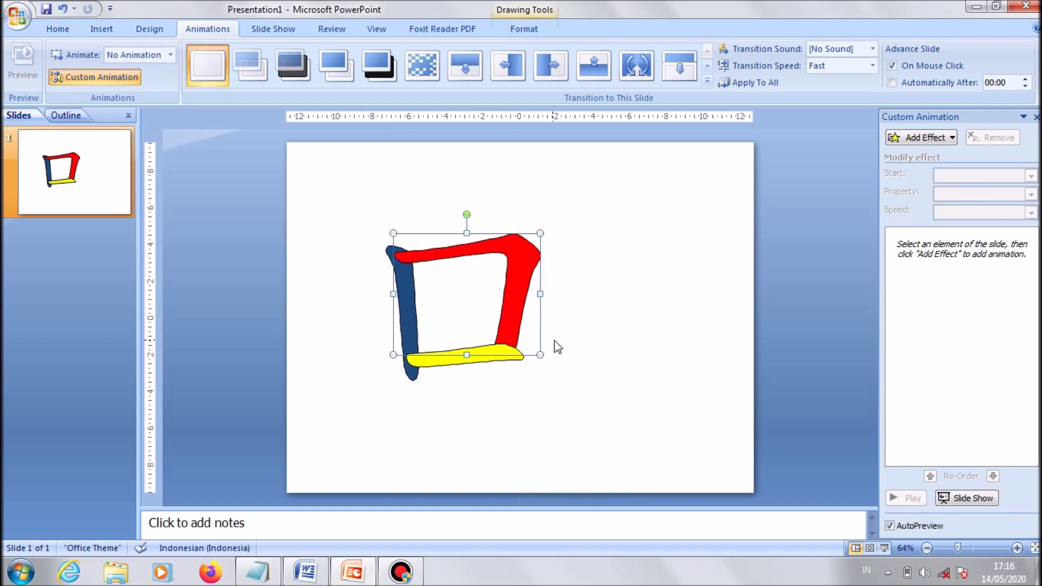
key(Delete)
key(ctrl+z)
Step: Add a Wipe entrance animation to the blue left stroke with its direction set to From Top
click(414, 376)
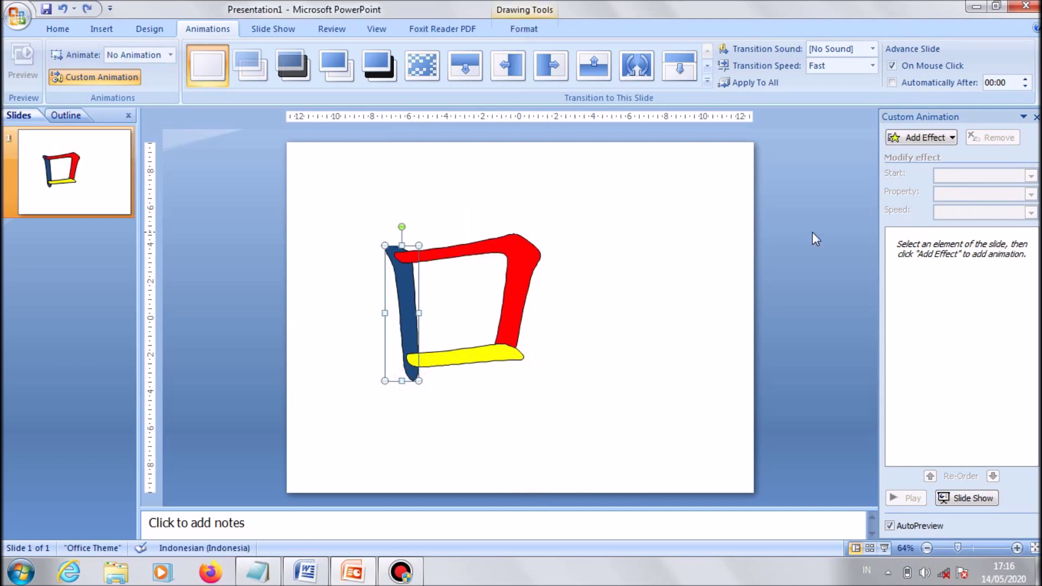
click(947, 138)
mouse_move(937, 149)
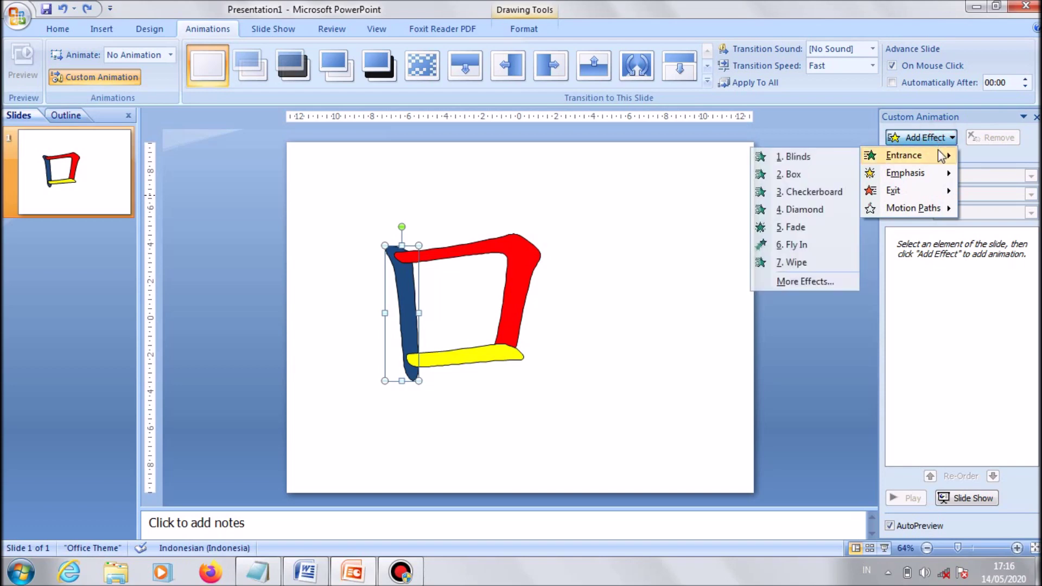
click(818, 262)
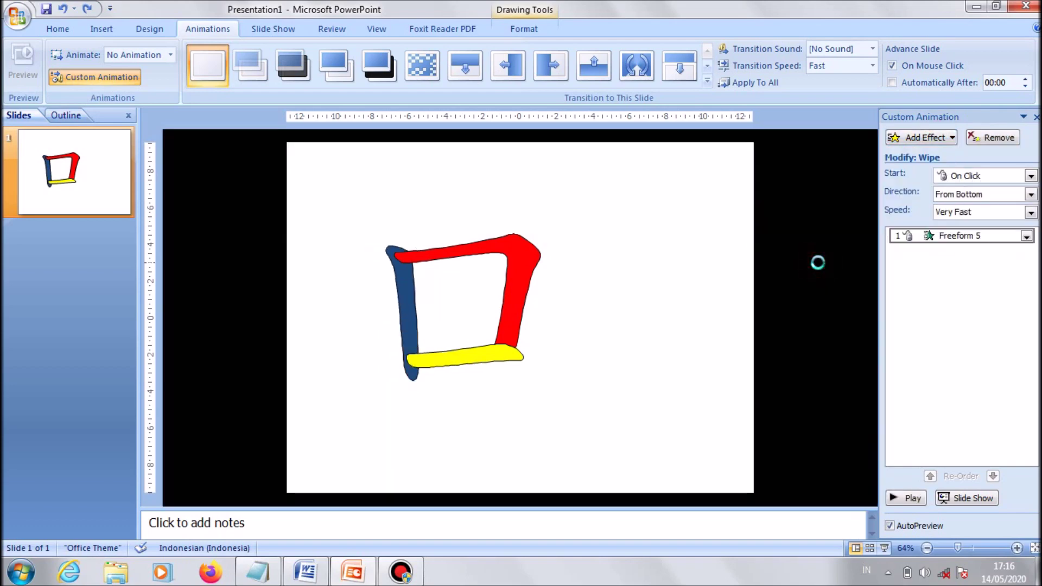
click(1030, 194)
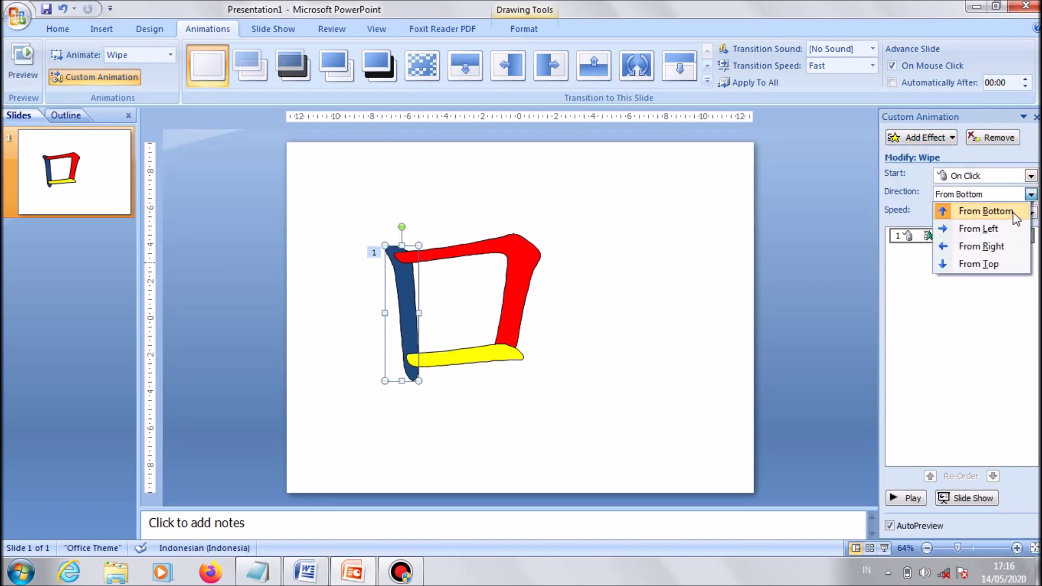
click(1008, 263)
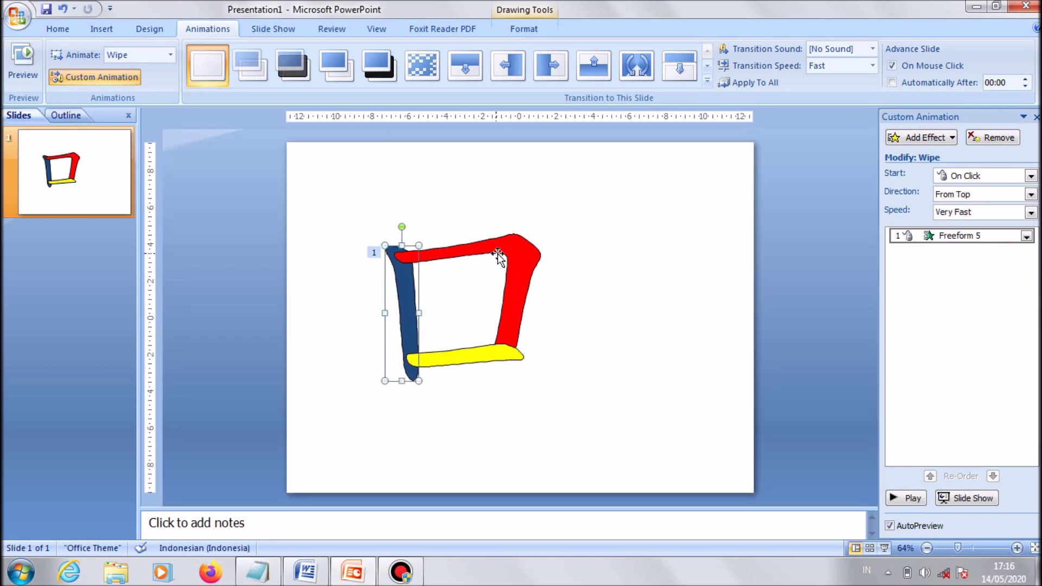
Step: Add a Wipe entrance animation to the red stroke with its direction set to From Left
click(498, 253)
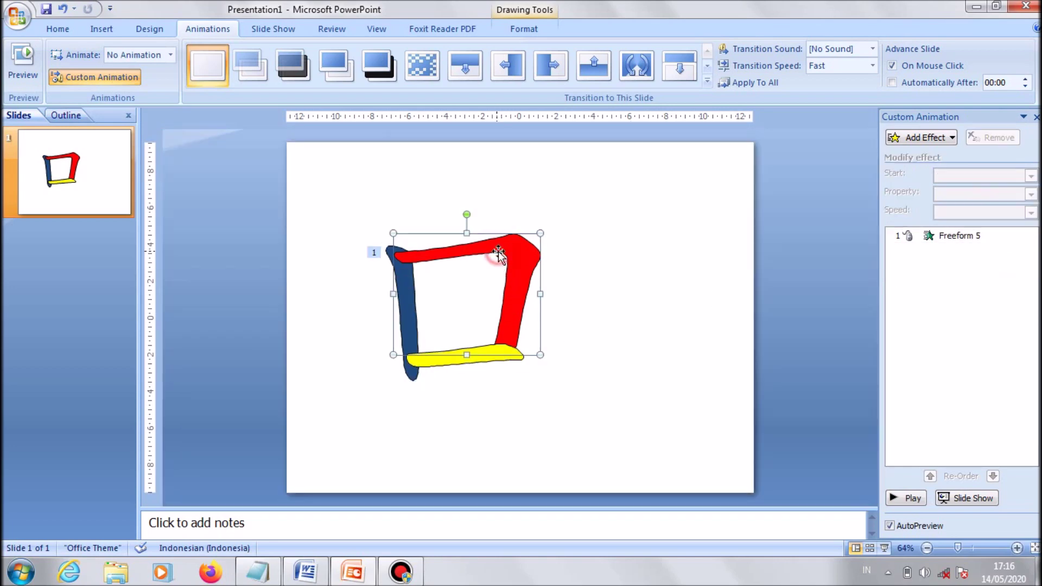
click(938, 147)
mouse_move(903, 157)
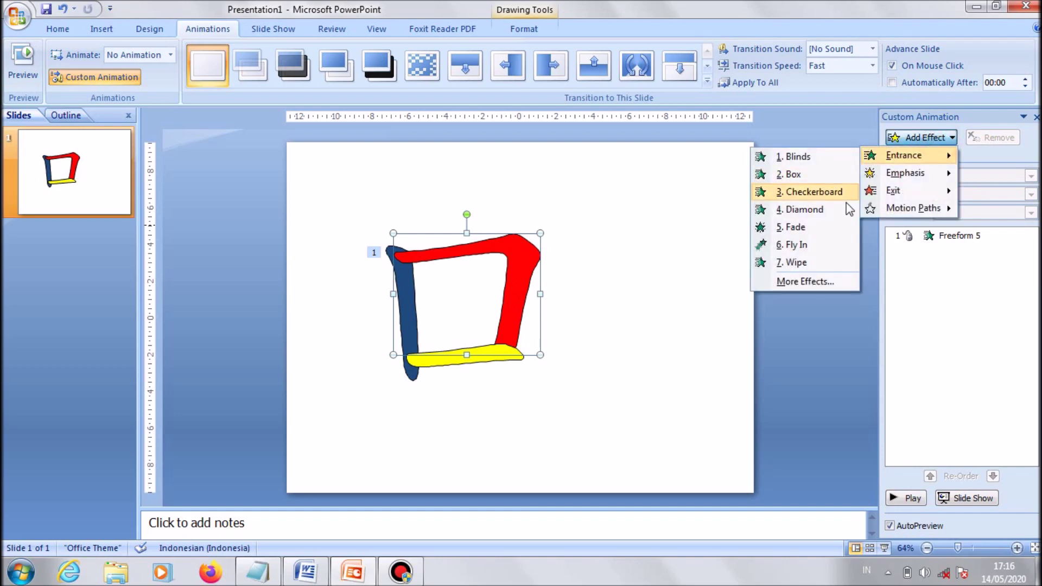
click(793, 262)
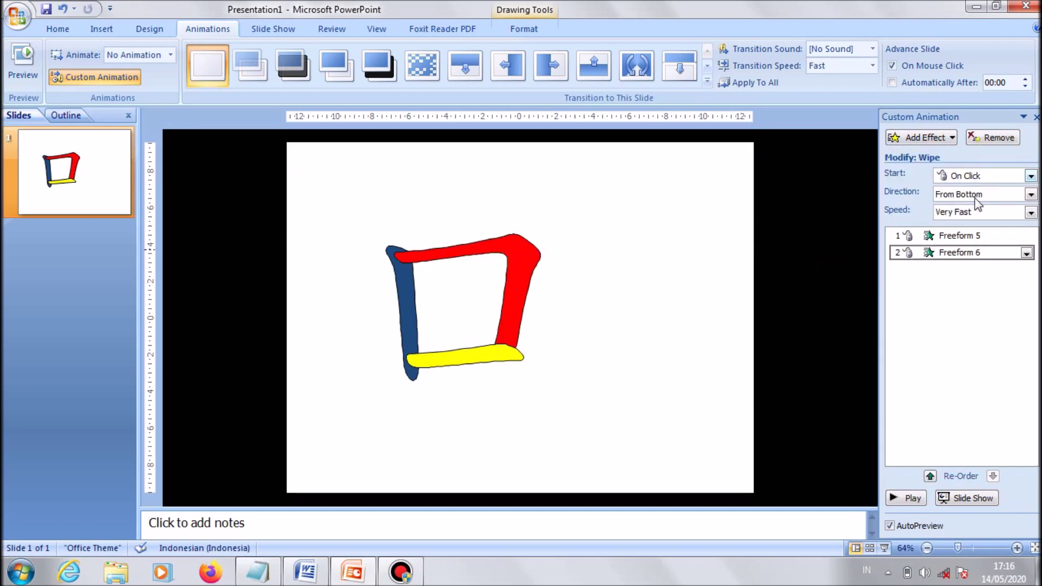
click(975, 198)
click(972, 227)
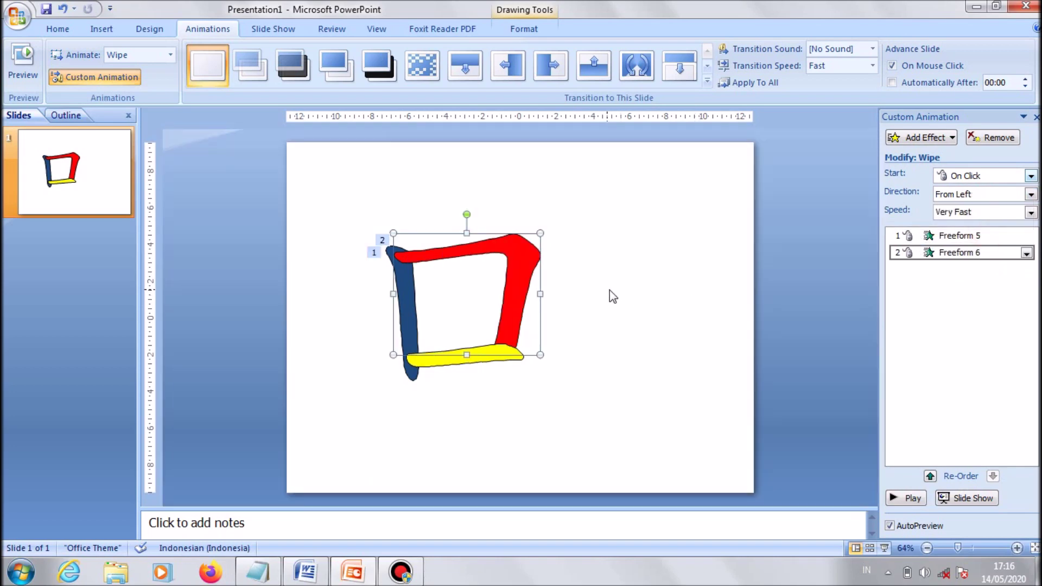
Step: Open the red stroke's outline points for editing with the slide zoomed to 200%
right_click(527, 262)
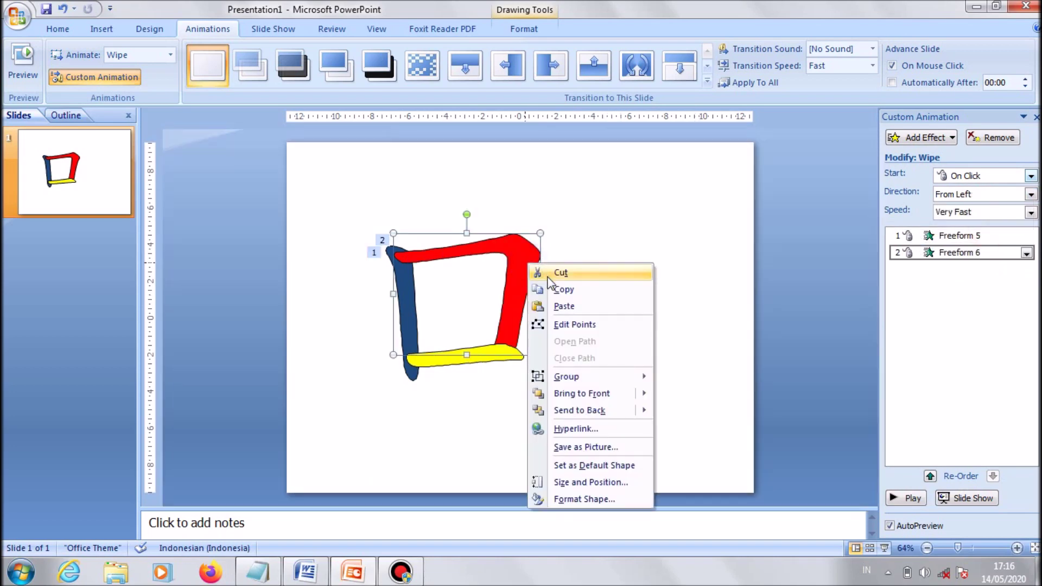
click(560, 325)
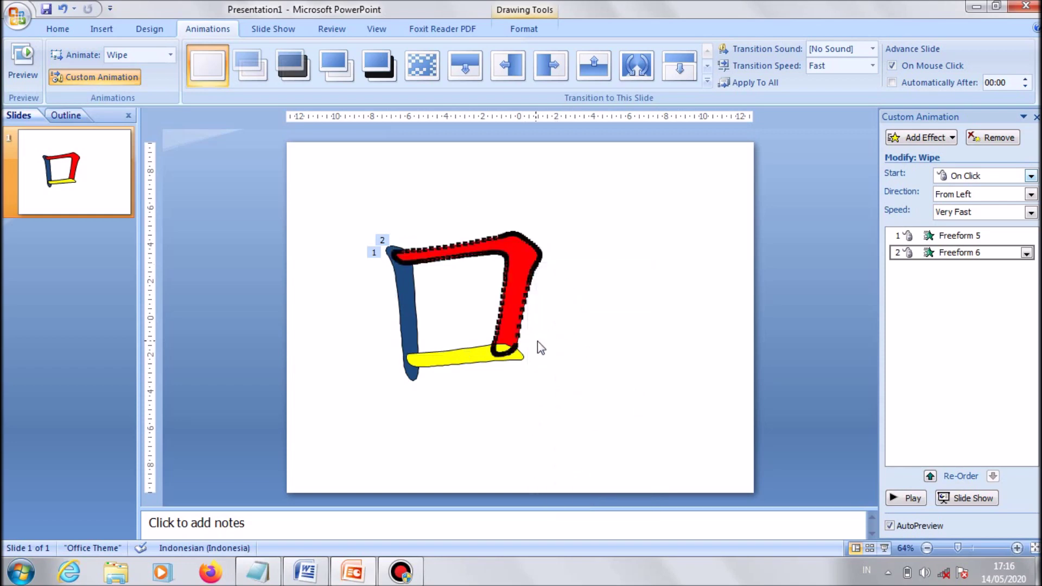
click(388, 32)
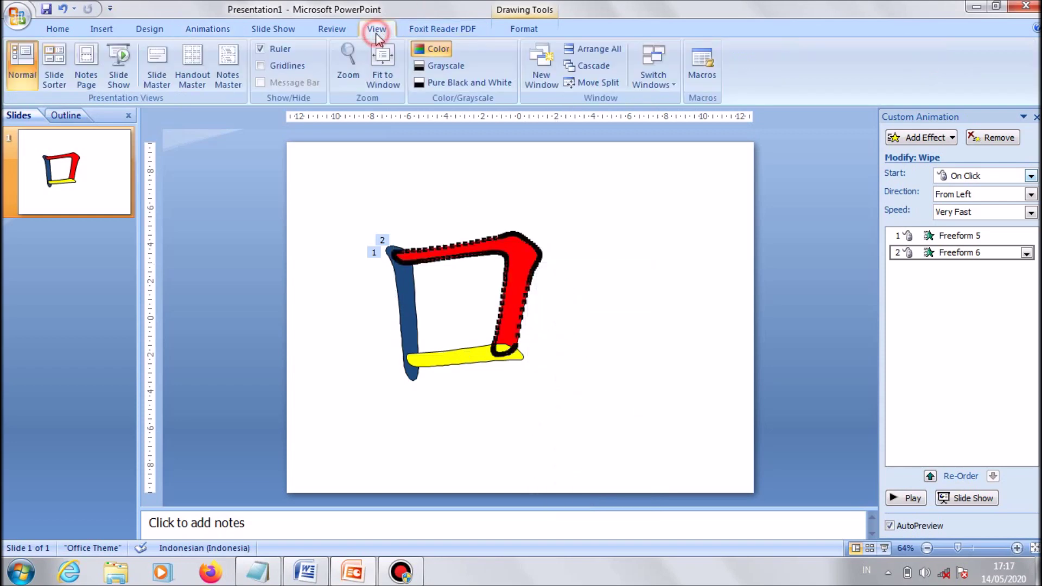
click(334, 66)
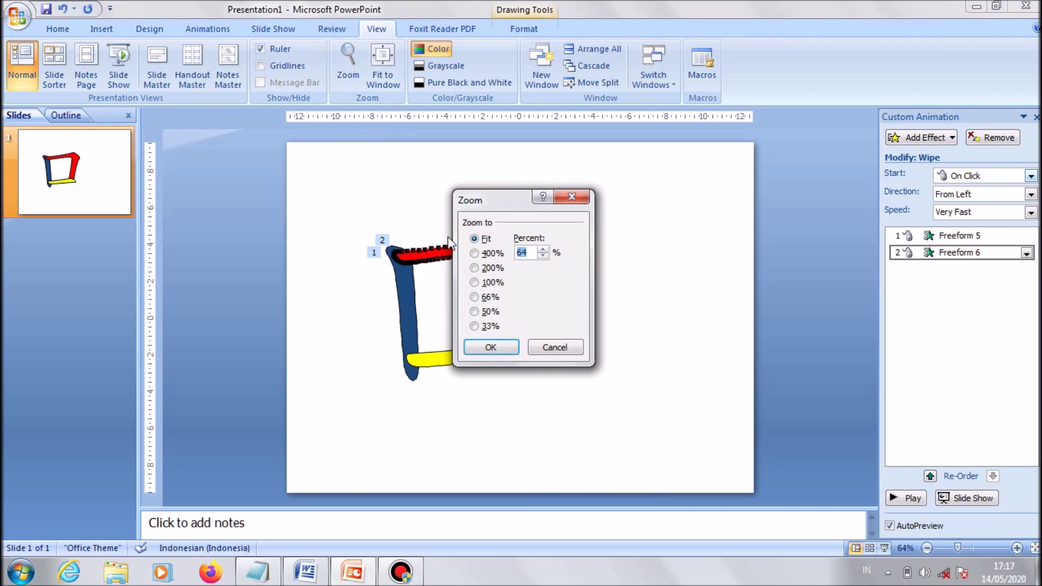
click(478, 269)
click(505, 351)
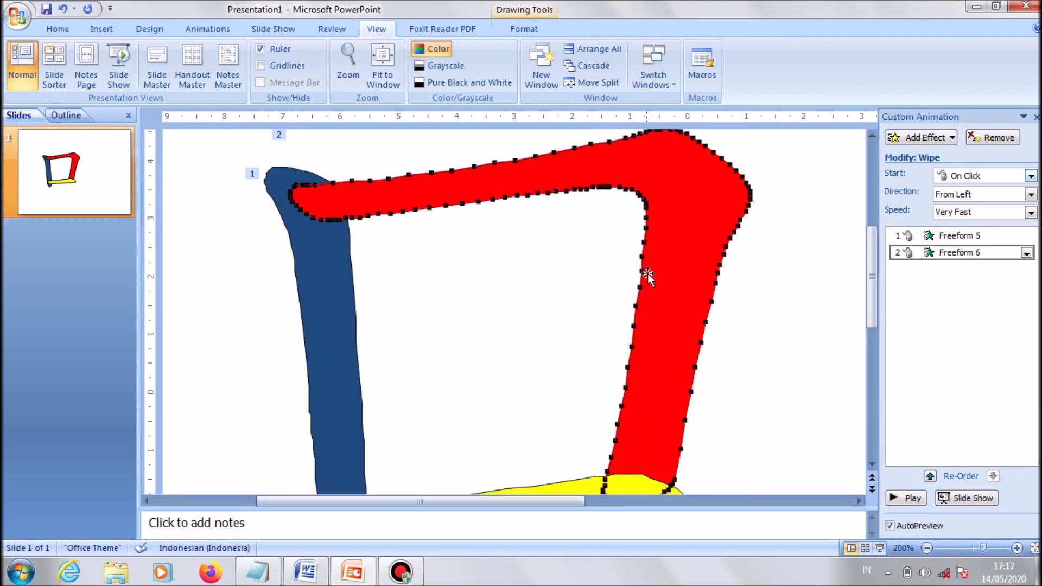
Step: Delete the outline points along the inner edge of the red stroke's vertical part, down into the yellow stroke
ctrl+click(646, 223)
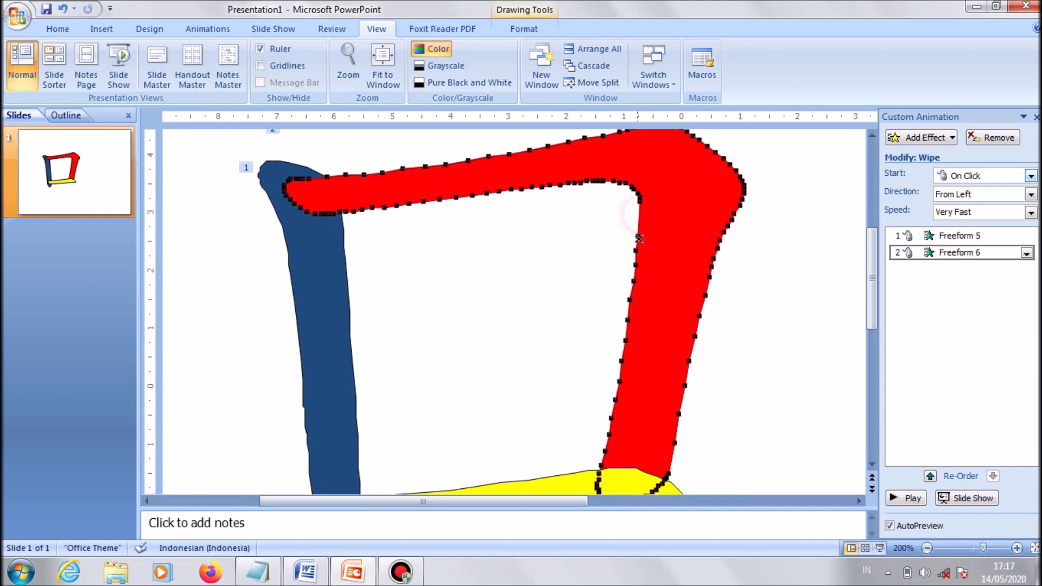
ctrl+click(638, 239)
ctrl+click(637, 237)
ctrl+click(636, 251)
ctrl+click(636, 267)
ctrl+click(633, 250)
ctrl+click(634, 282)
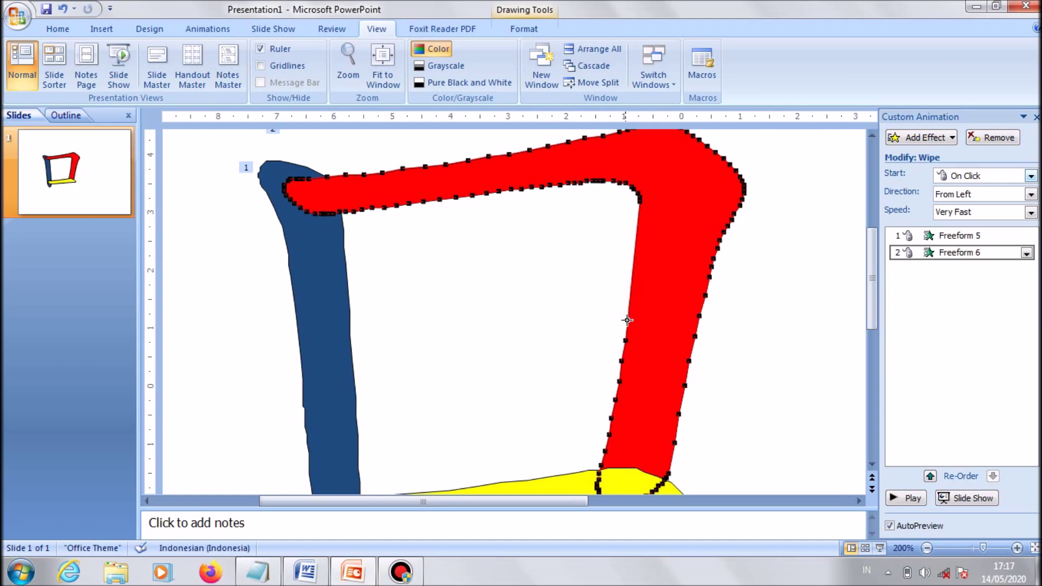
ctrl+click(626, 339)
ctrl+click(622, 363)
ctrl+click(615, 382)
ctrl+click(610, 420)
ctrl+click(608, 435)
ctrl+click(605, 452)
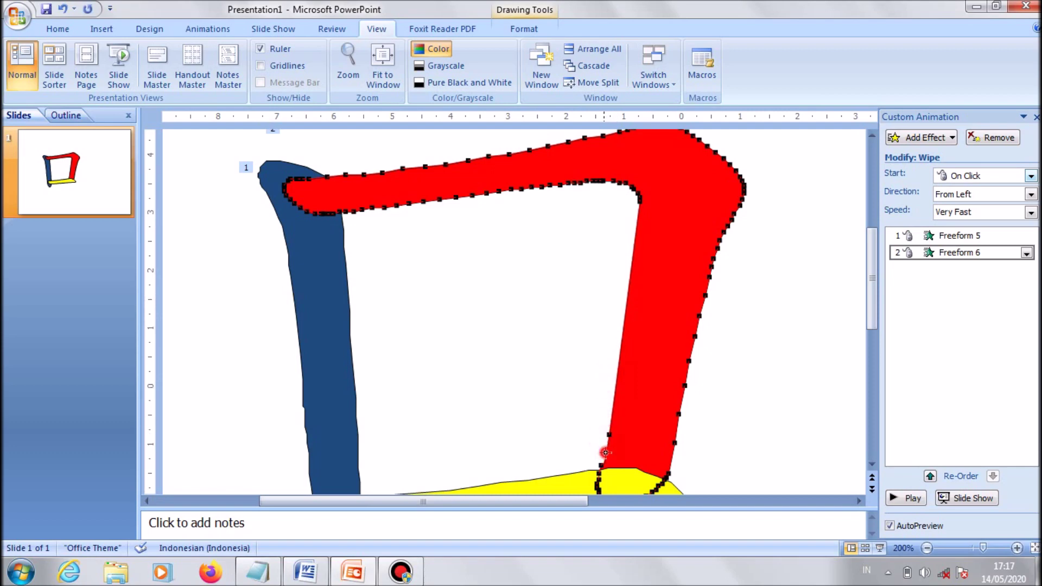
ctrl+click(599, 472)
ctrl+click(597, 478)
ctrl+click(598, 486)
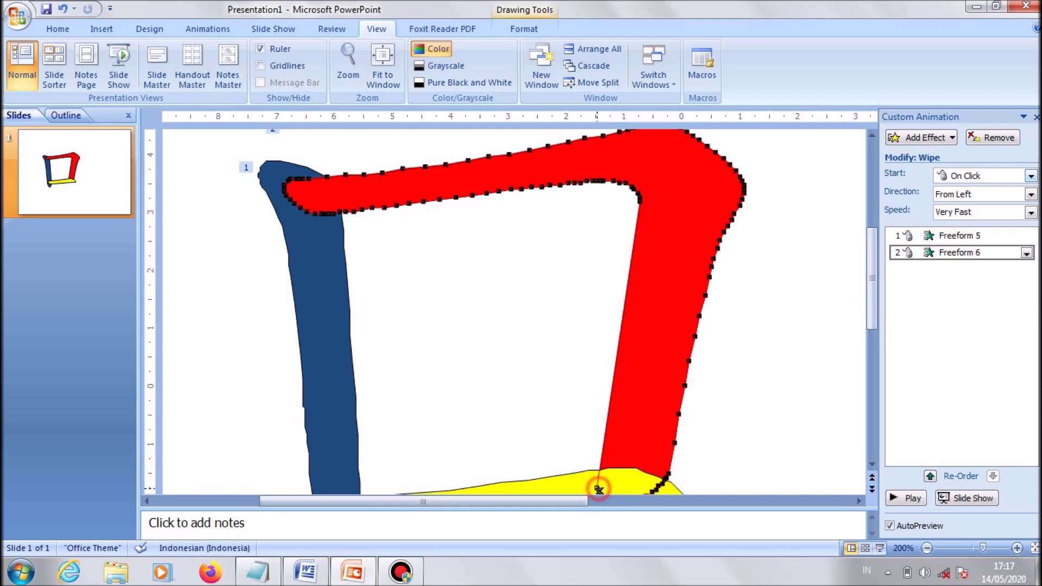
click(601, 498)
drag(579, 502, 455, 500)
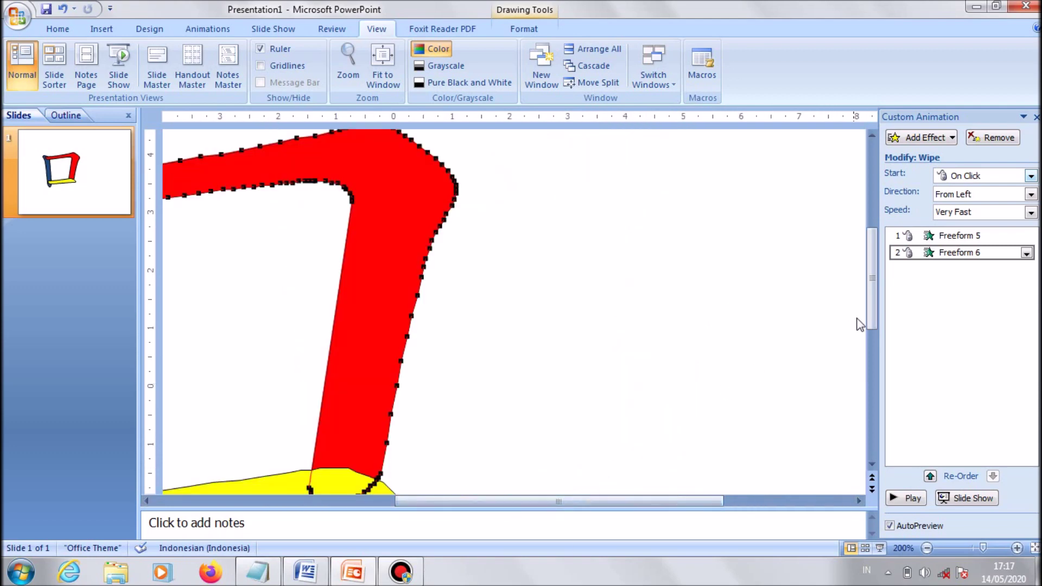
drag(868, 316, 864, 362)
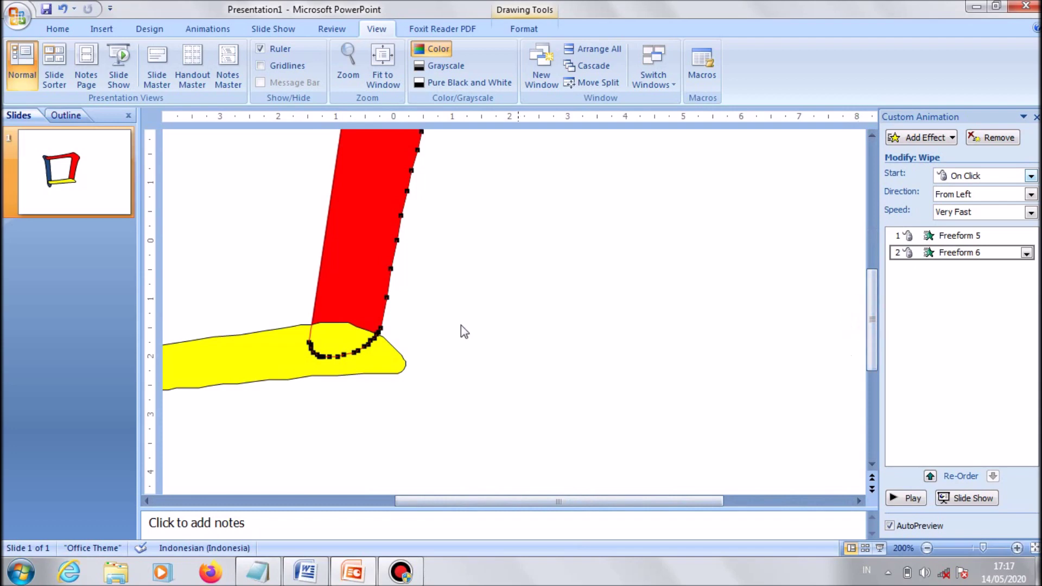
click(309, 344)
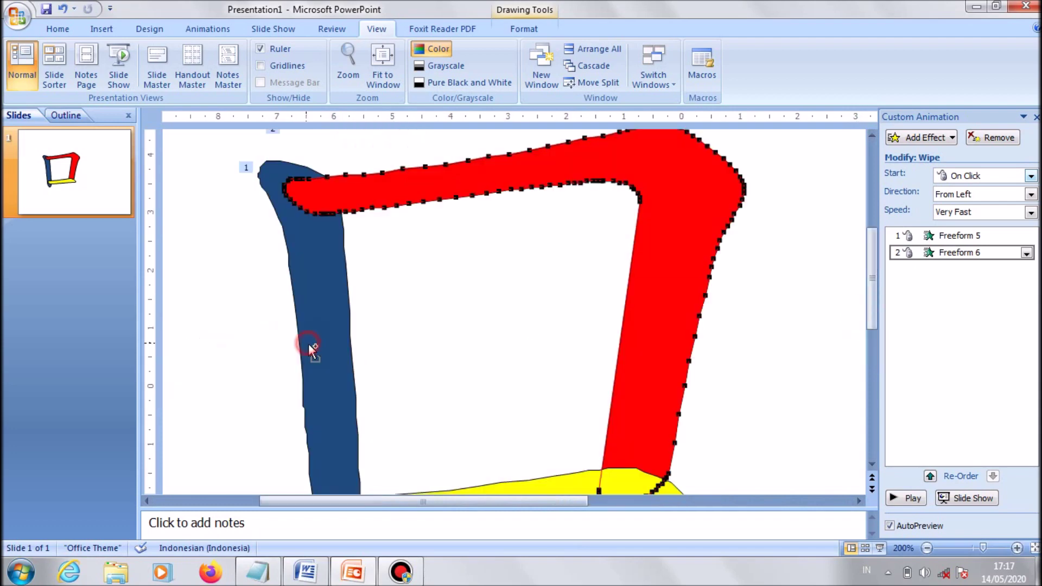
Step: Delete the outline points along the outer edge of the red stroke's vertical part
ctrl+click(705, 296)
ctrl+click(714, 264)
ctrl+click(695, 335)
ctrl+click(696, 329)
ctrl+click(697, 331)
ctrl+click(696, 332)
ctrl+click(697, 318)
ctrl+click(694, 336)
ctrl+click(694, 336)
ctrl+click(685, 360)
ctrl+click(684, 385)
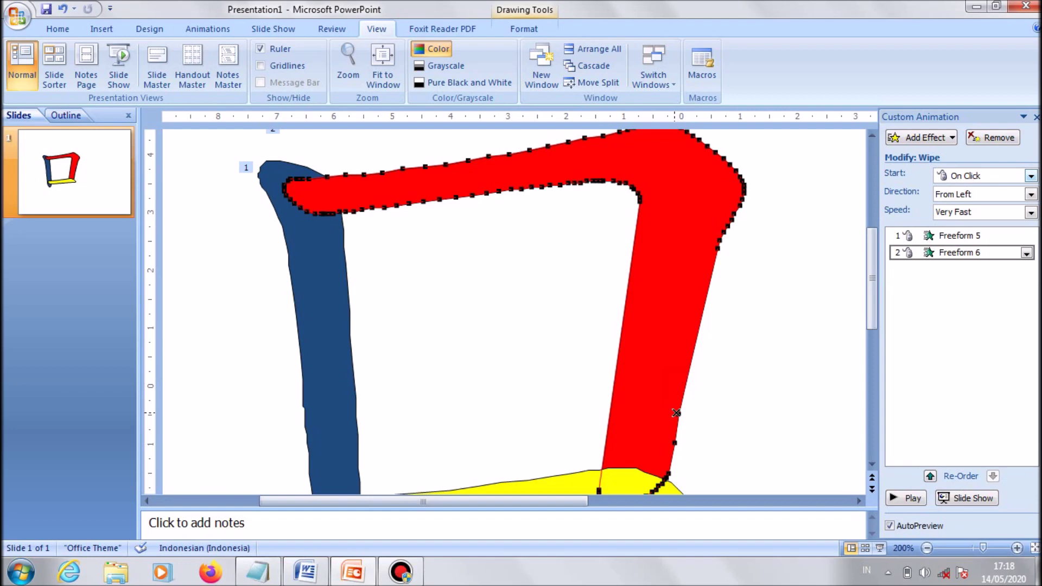
ctrl+click(675, 412)
Step: Delete the remaining points at the lower end of the red stroke to cut away its vertical part
ctrl+click(669, 473)
drag(665, 477, 653, 483)
ctrl+click(644, 486)
ctrl+click(629, 491)
ctrl+click(632, 491)
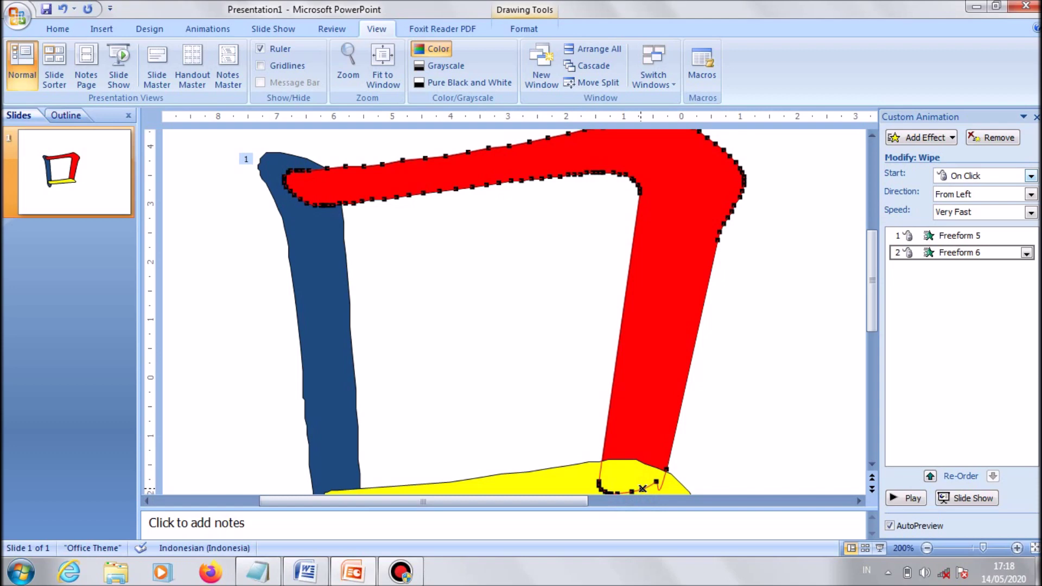
ctrl+click(648, 483)
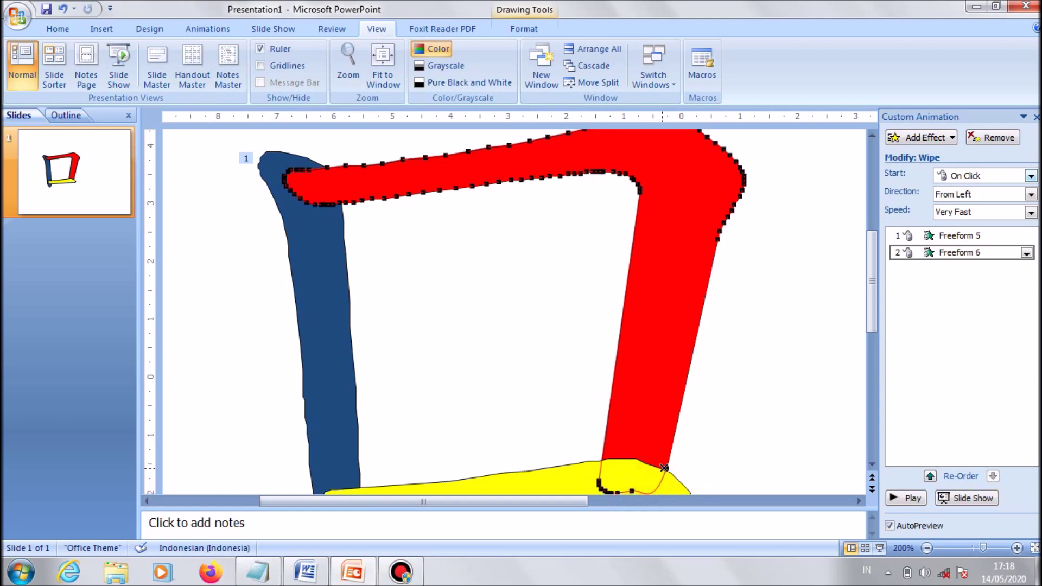
ctrl+click(664, 467)
drag(871, 315, 870, 334)
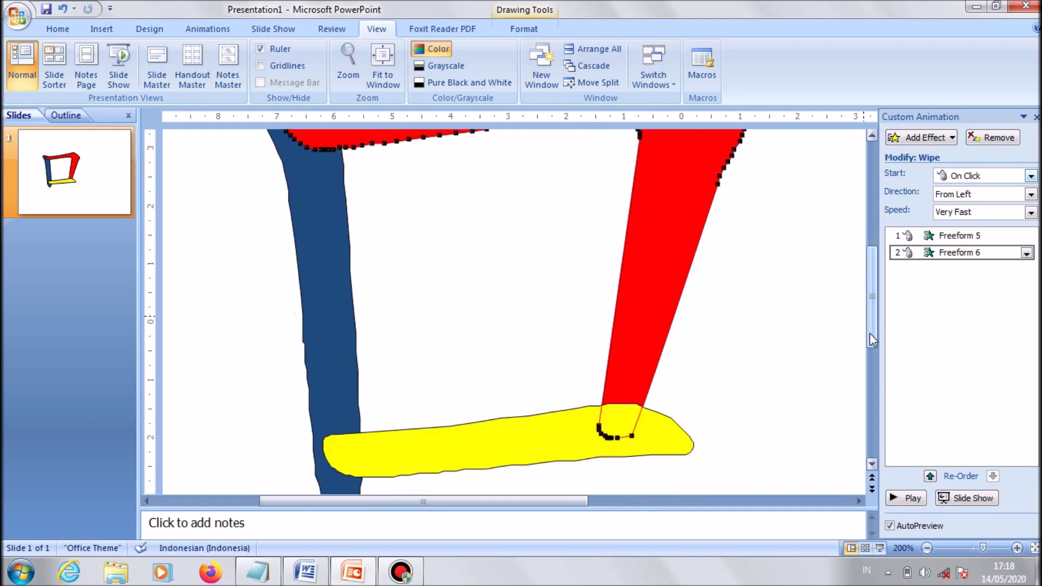
ctrl+click(601, 431)
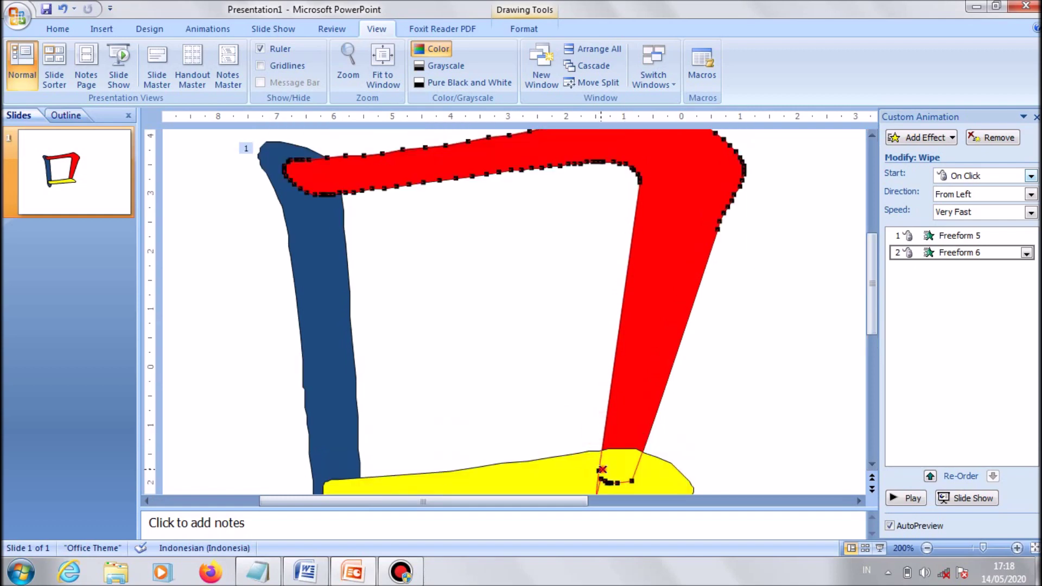
drag(868, 327, 789, 411)
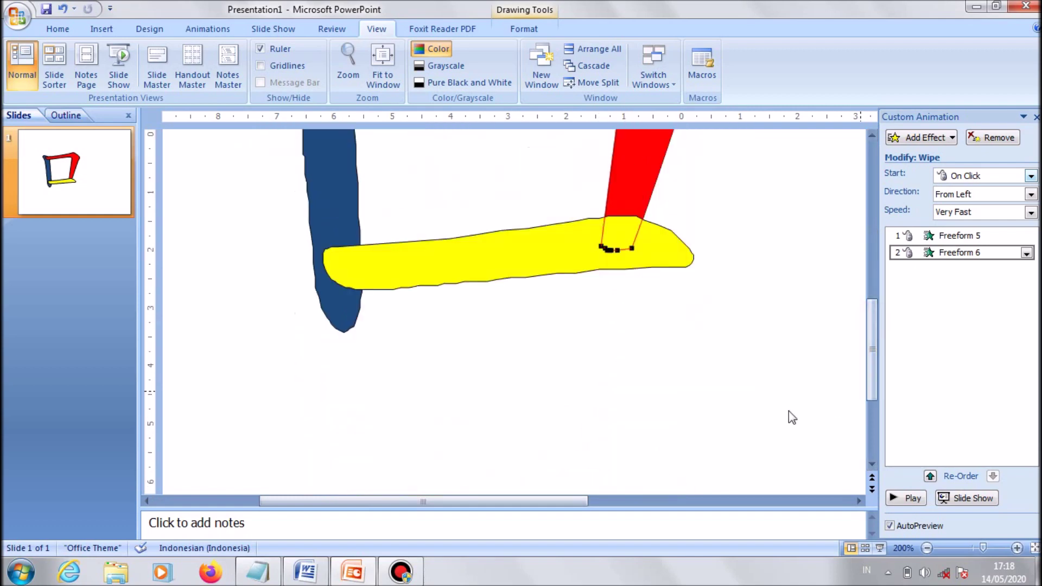
click(619, 250)
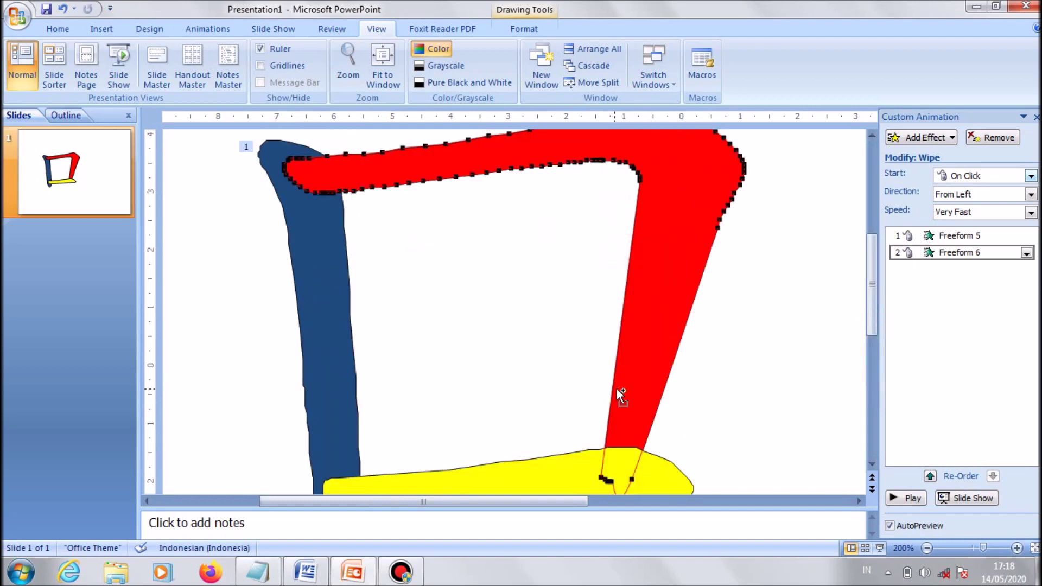
ctrl+click(602, 476)
ctrl+click(604, 479)
ctrl+click(606, 481)
ctrl+click(606, 483)
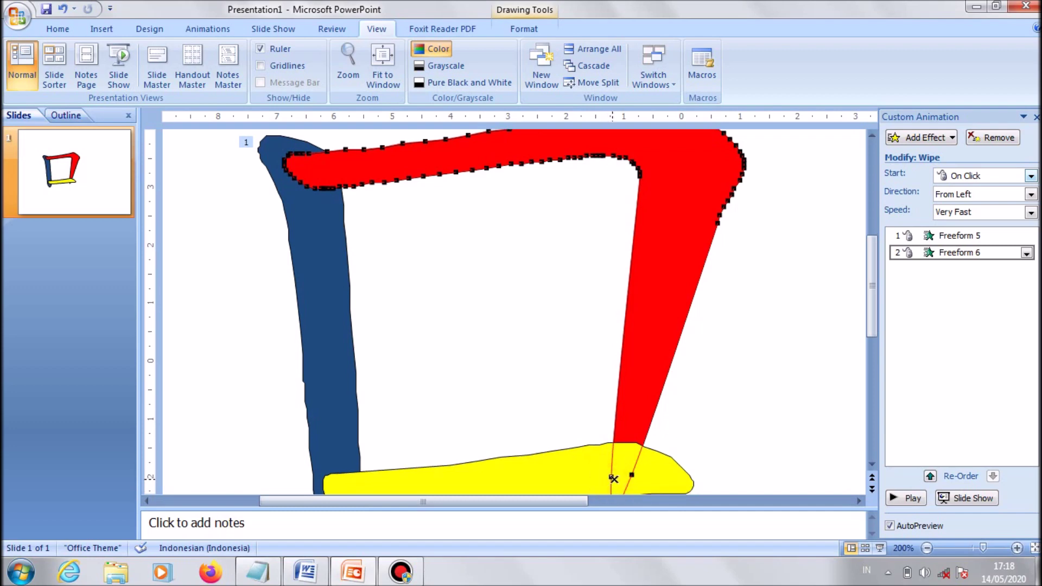
ctrl+click(613, 478)
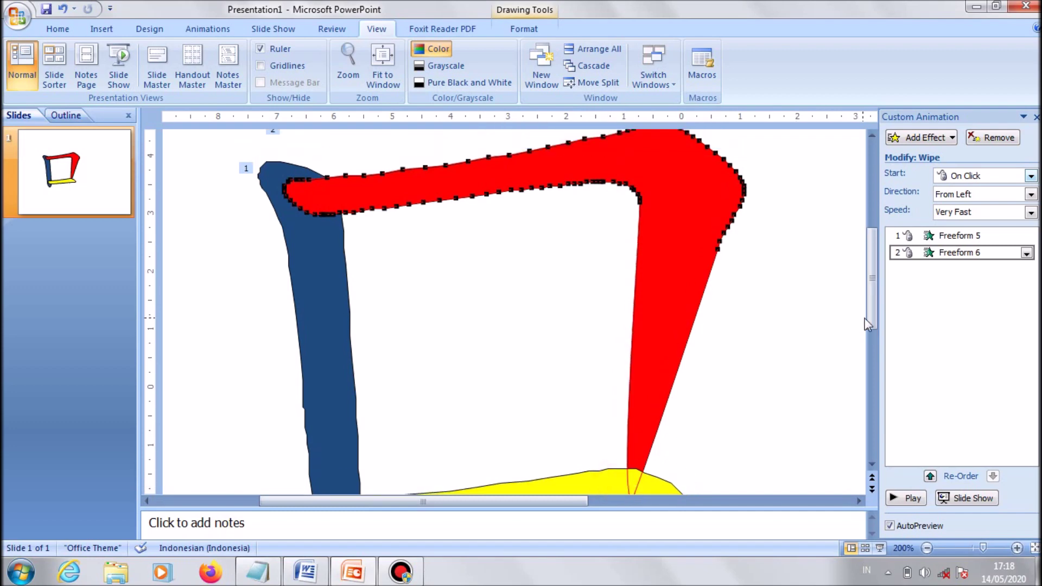
drag(868, 317, 870, 332)
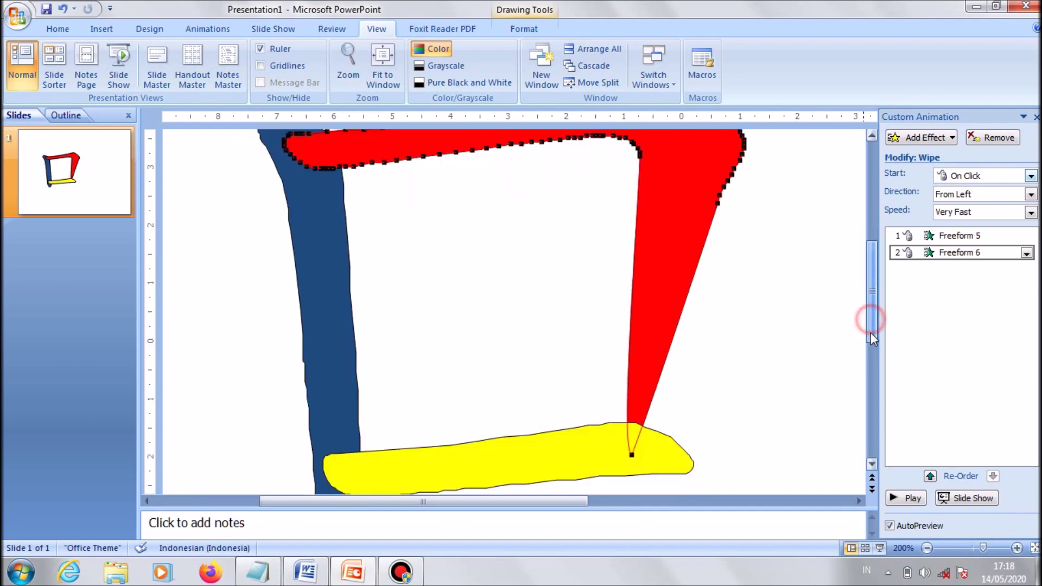
ctrl+click(634, 457)
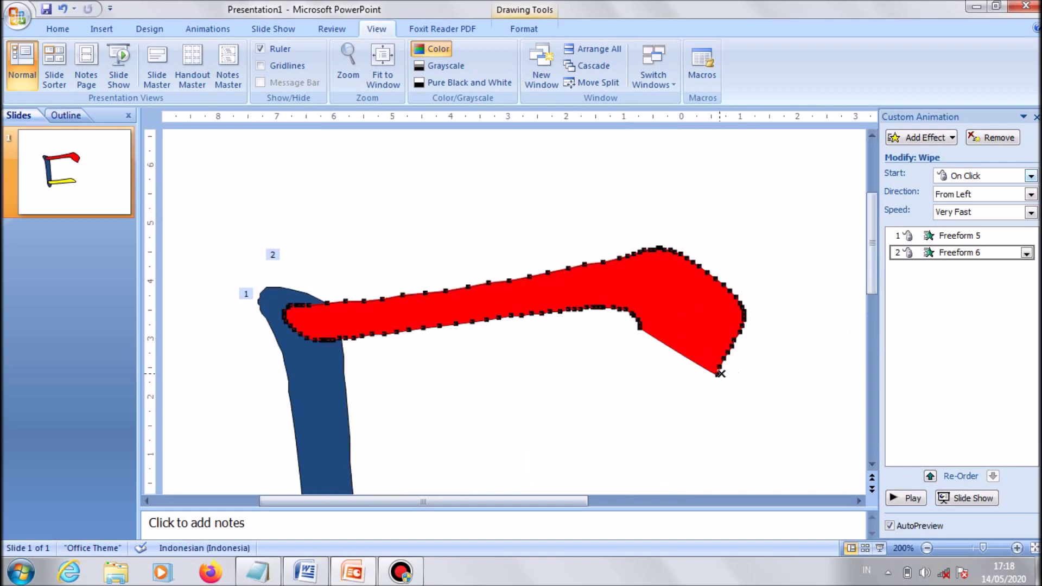
Step: Trim the leftover points below the red stroke's outer corner and finish editing its points
drag(720, 374, 722, 359)
ctrl+click(722, 359)
ctrl+click(728, 353)
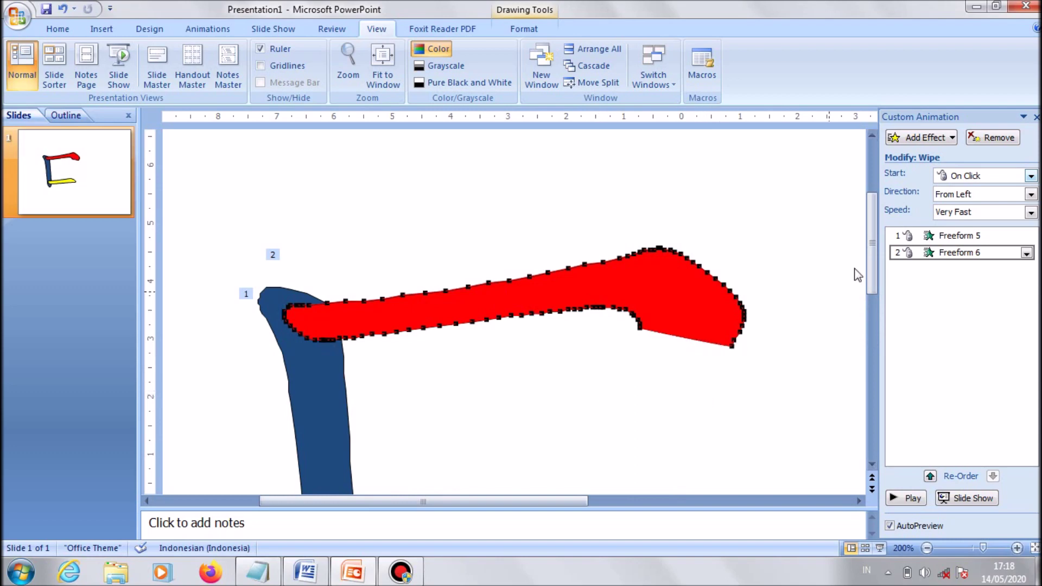
click(848, 283)
Step: Copy the complete red stroke from the Word document into the PowerPoint slide and align it over the trimmed red stroke
drag(865, 275, 867, 296)
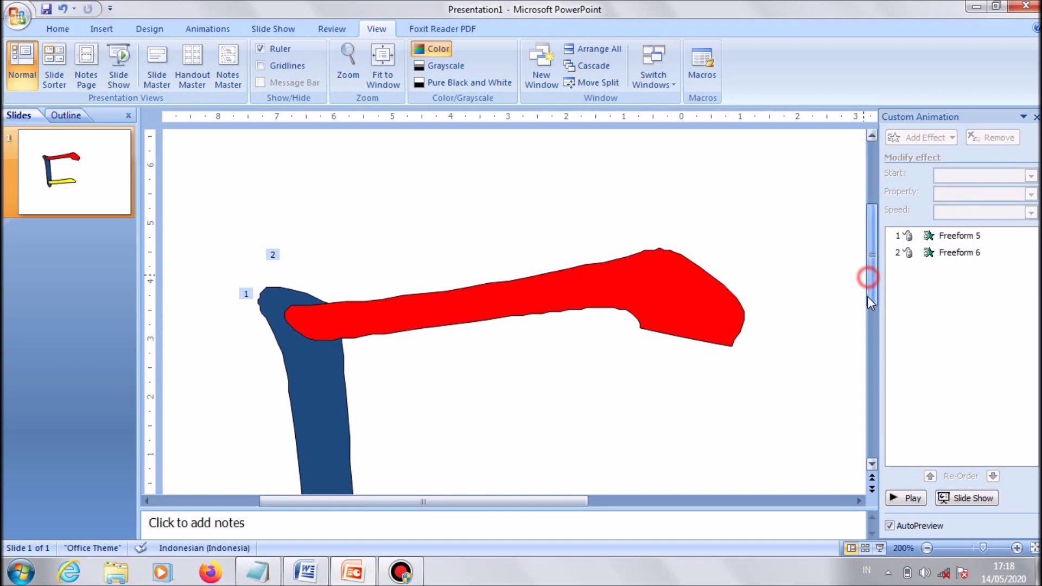
click(312, 571)
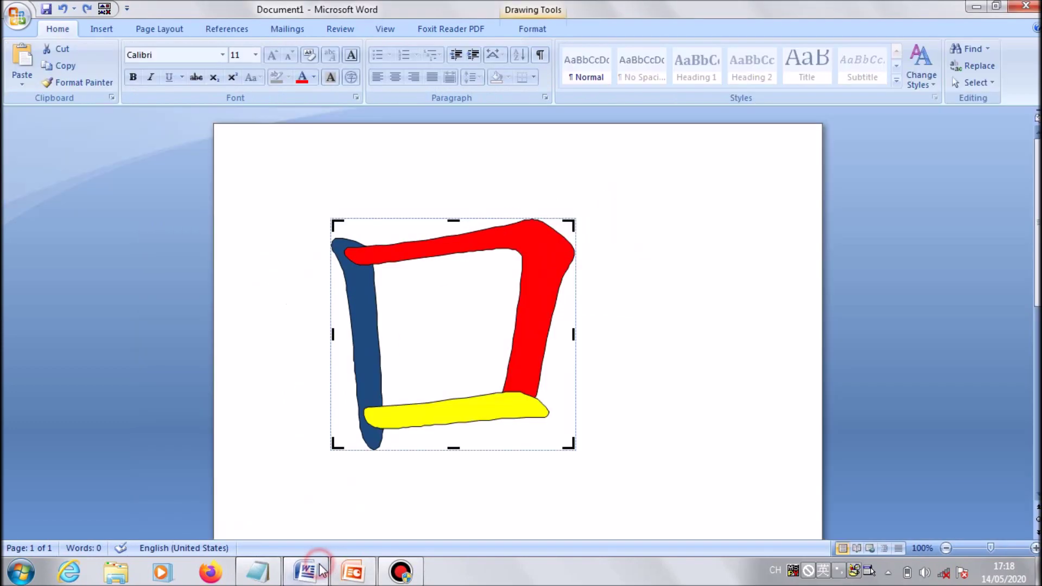
click(528, 359)
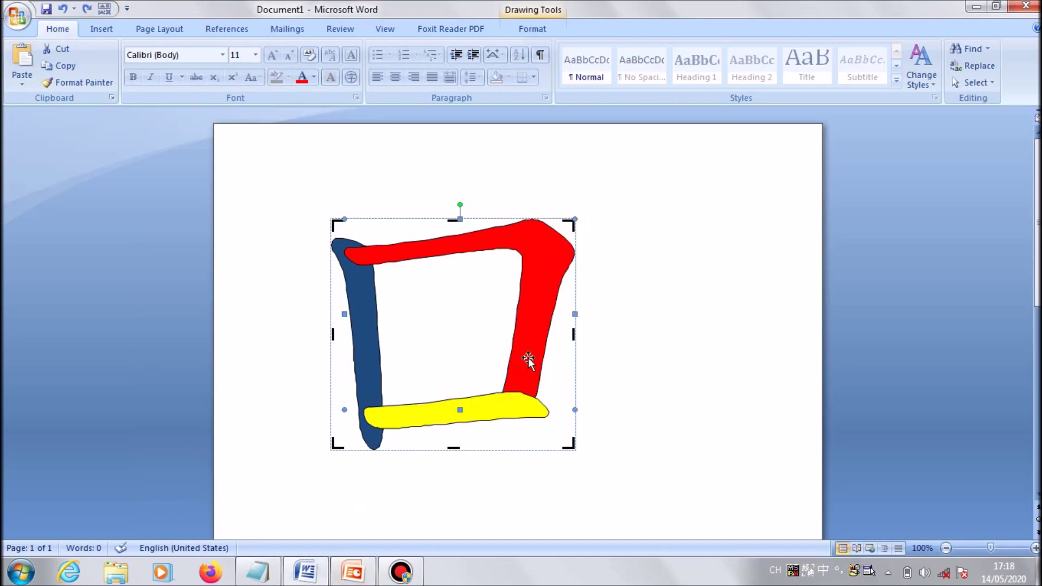
click(353, 571)
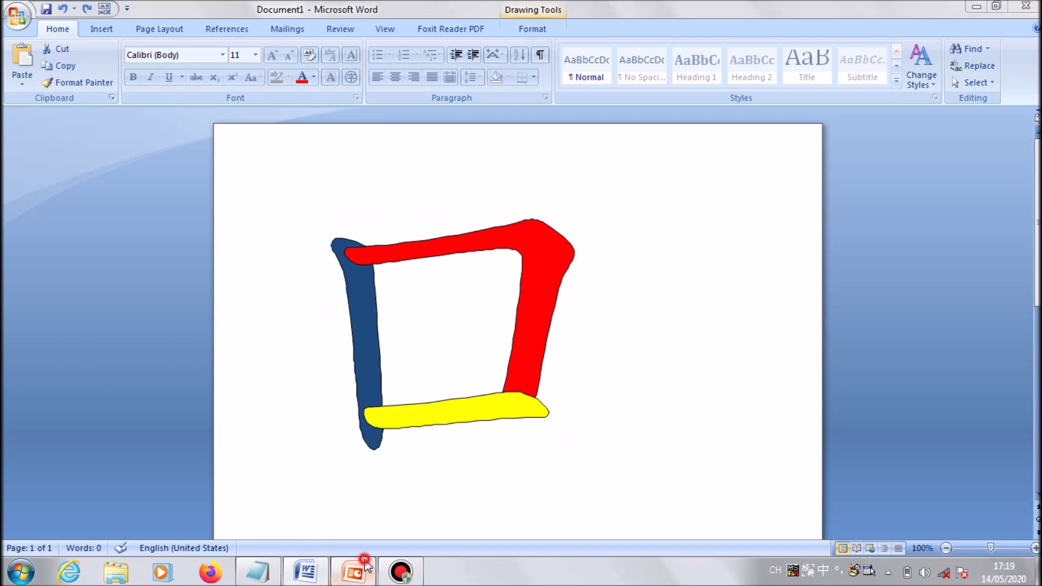
key(ctrl+v)
drag(414, 179, 490, 279)
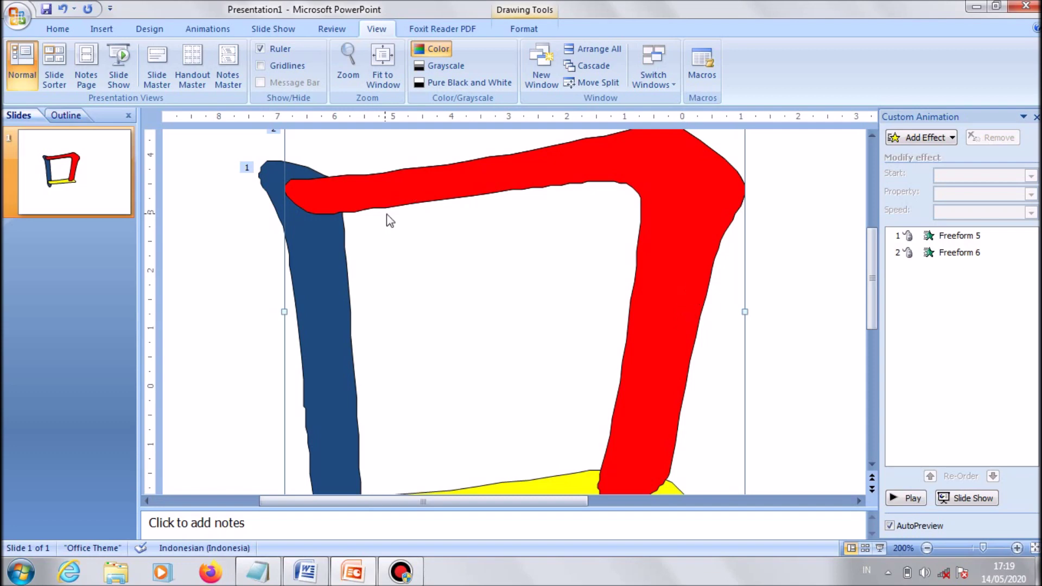
Step: Fit the slide to the window and add a Wipe entrance with direction From Top to the pasted red stroke
click(348, 65)
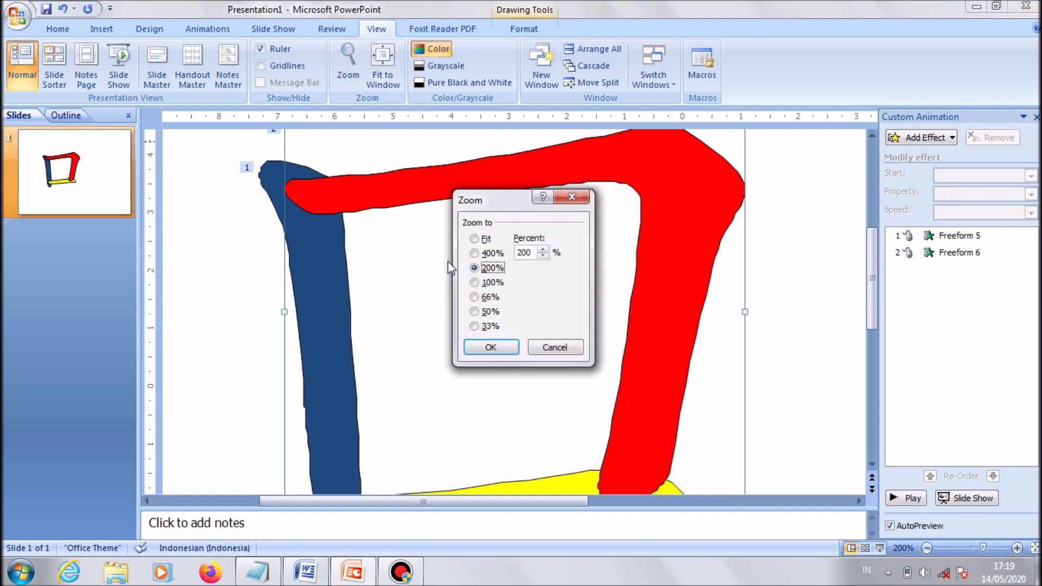
click(475, 239)
click(492, 348)
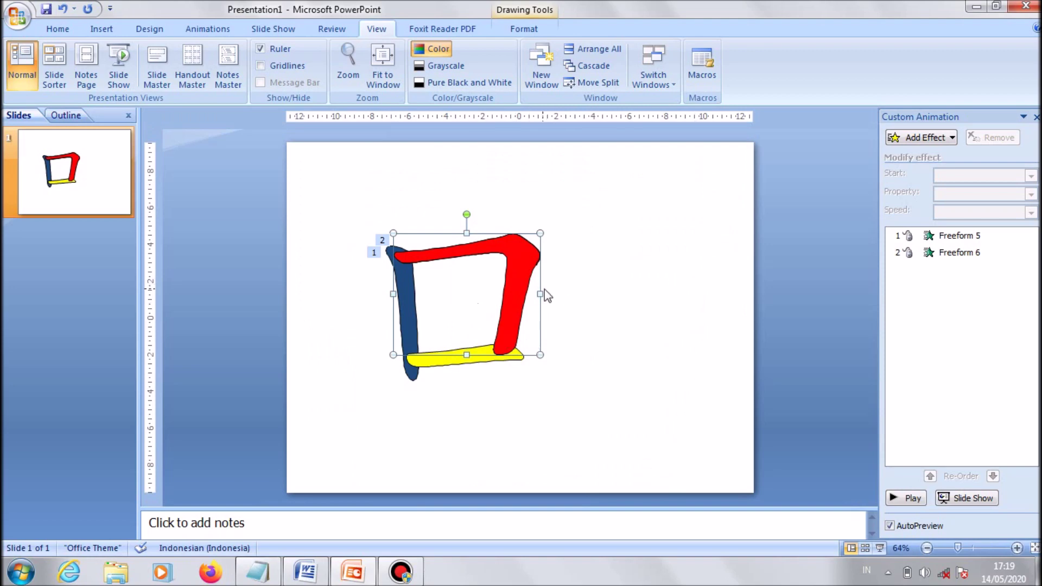
click(918, 142)
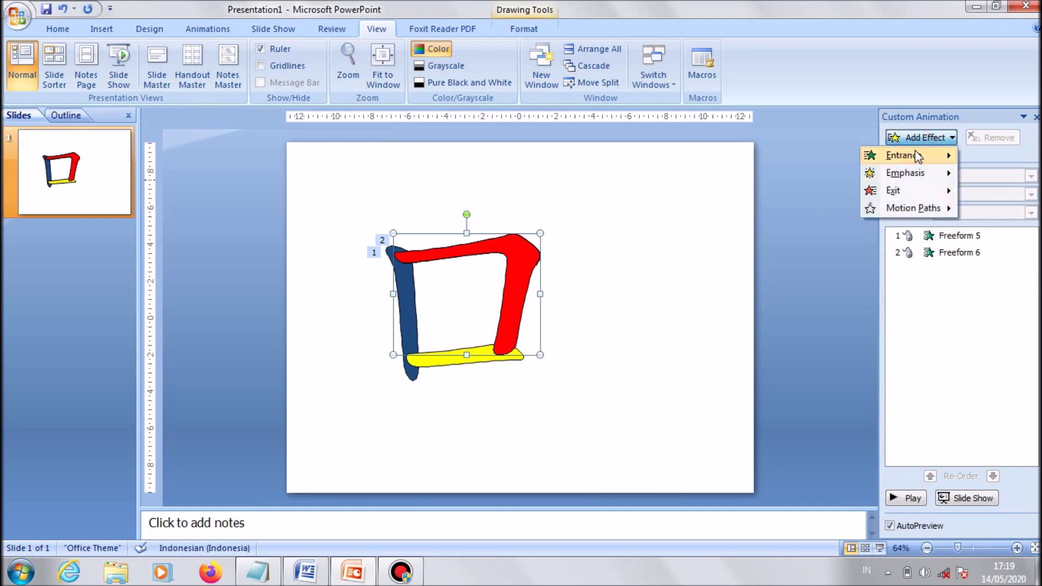
mouse_move(917, 155)
click(847, 263)
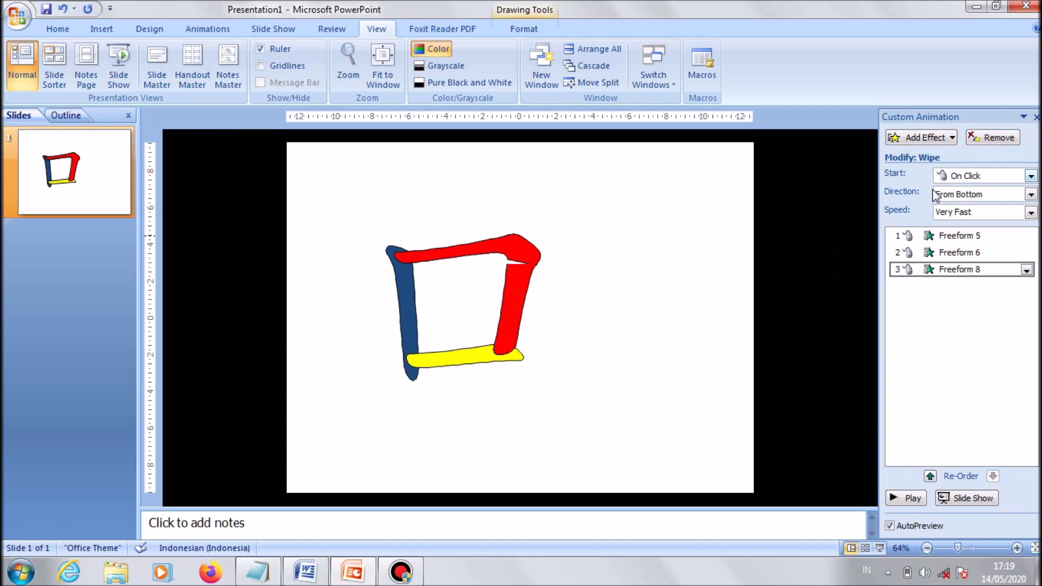
click(1030, 194)
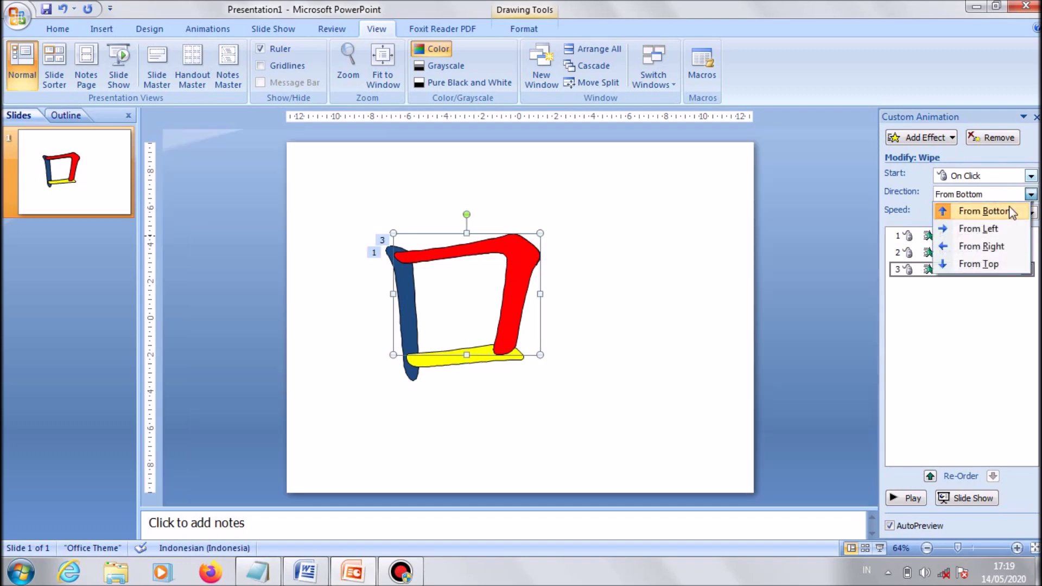
click(1002, 262)
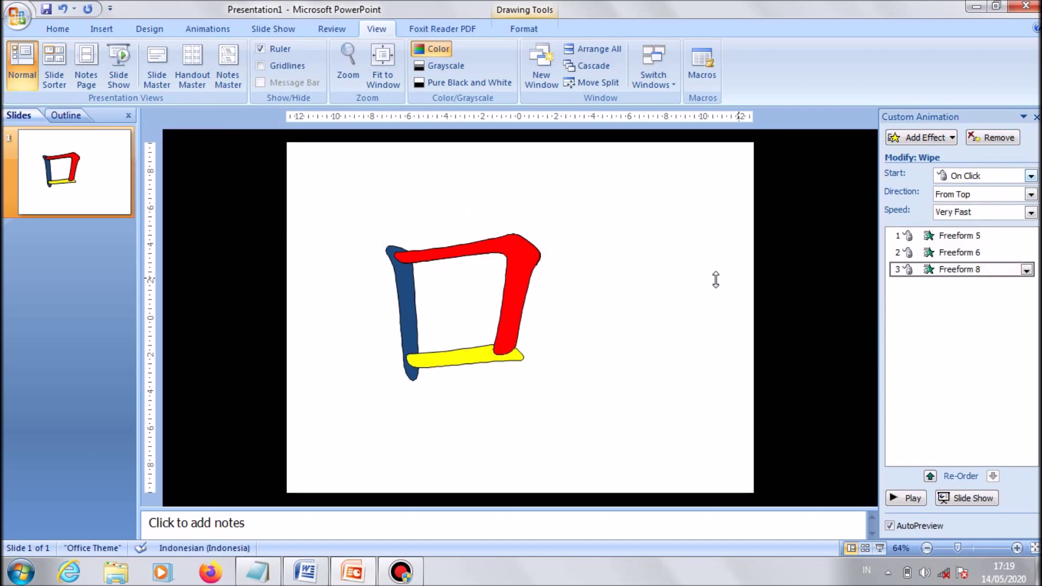
Step: Add a Wipe entrance with direction From Left to the yellow bottom stroke
click(605, 372)
click(480, 362)
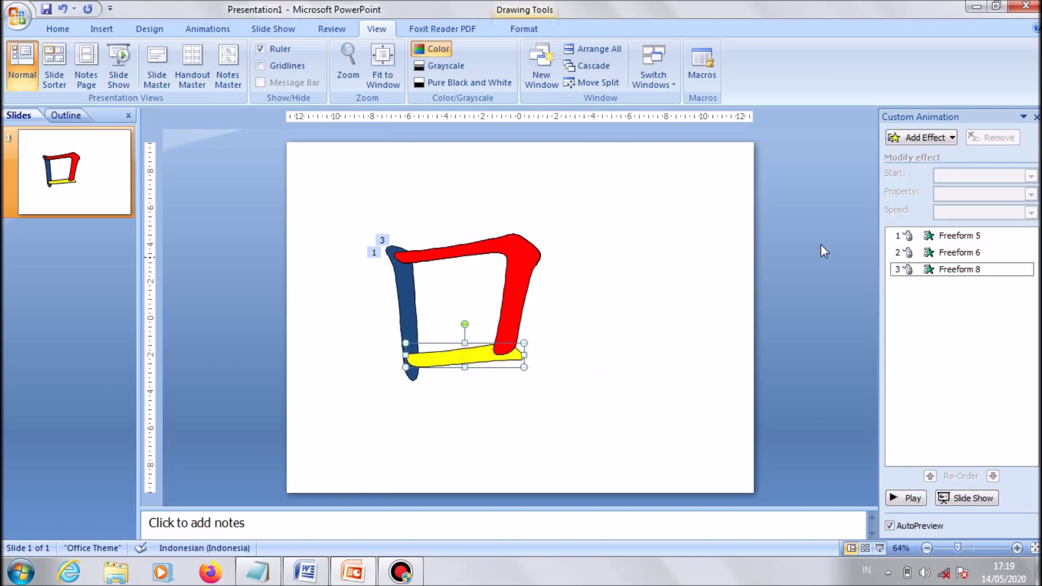
click(936, 132)
click(932, 139)
mouse_move(921, 157)
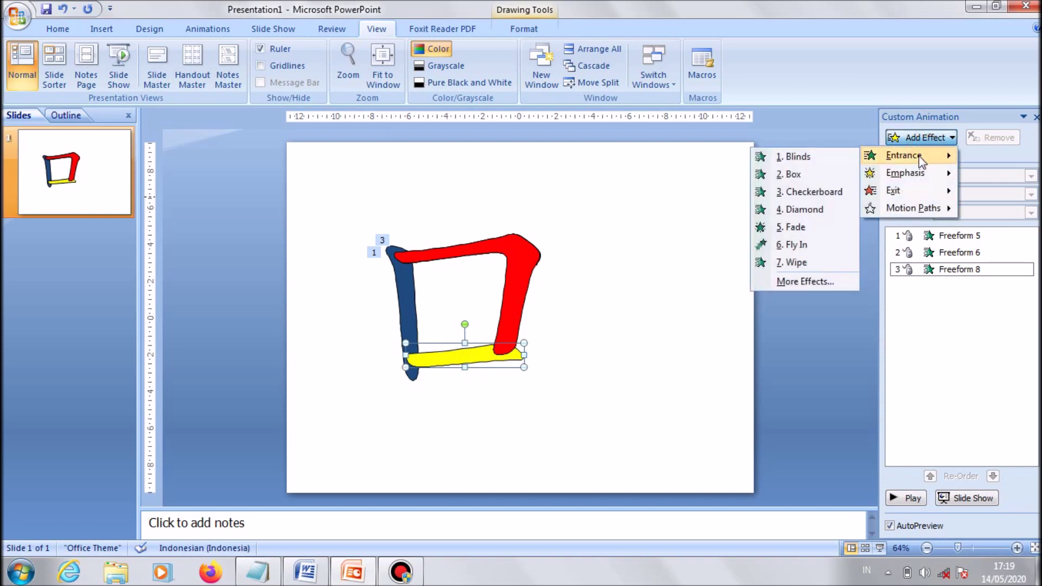
click(811, 263)
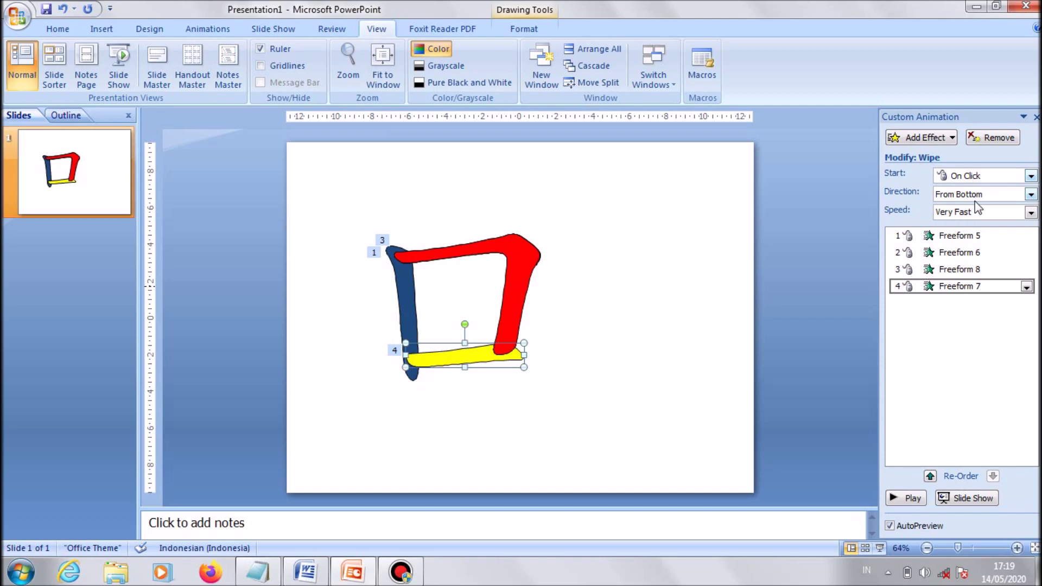
click(975, 199)
click(977, 225)
click(724, 320)
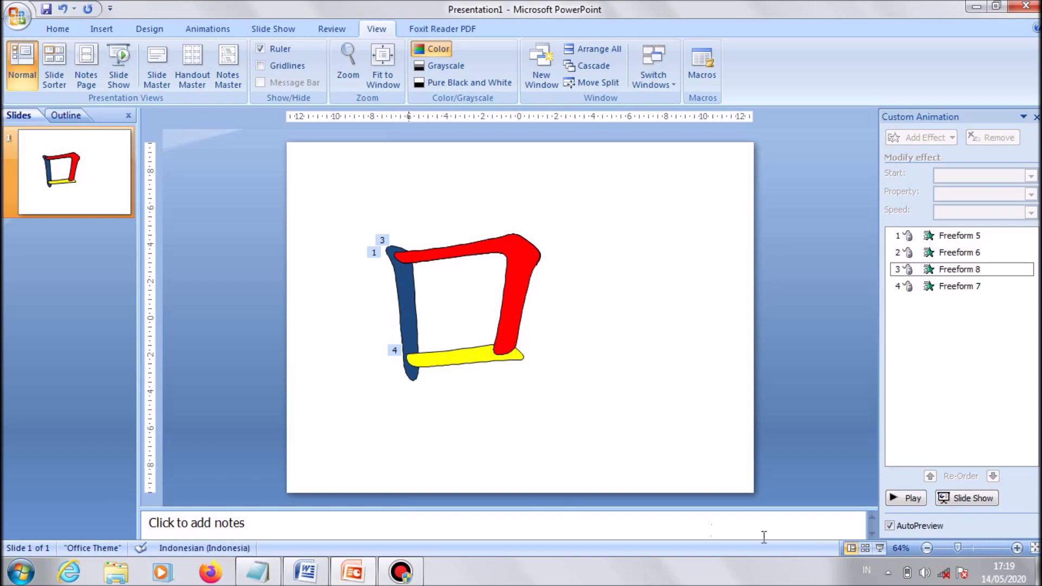
Step: Play the slide show through all stroke animations to check their order, and return to editing
click(880, 548)
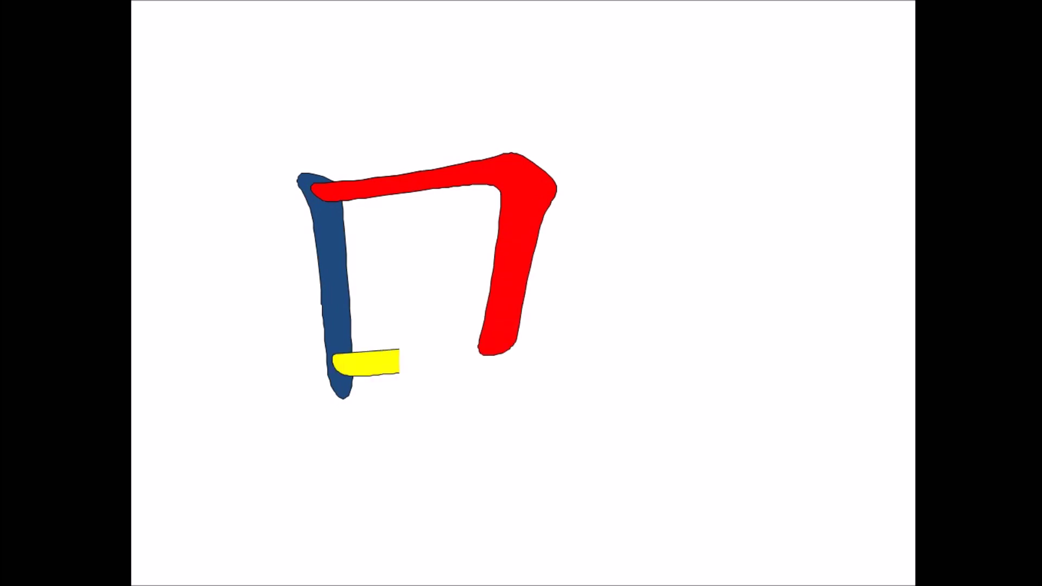
key(Right)
key(Right)
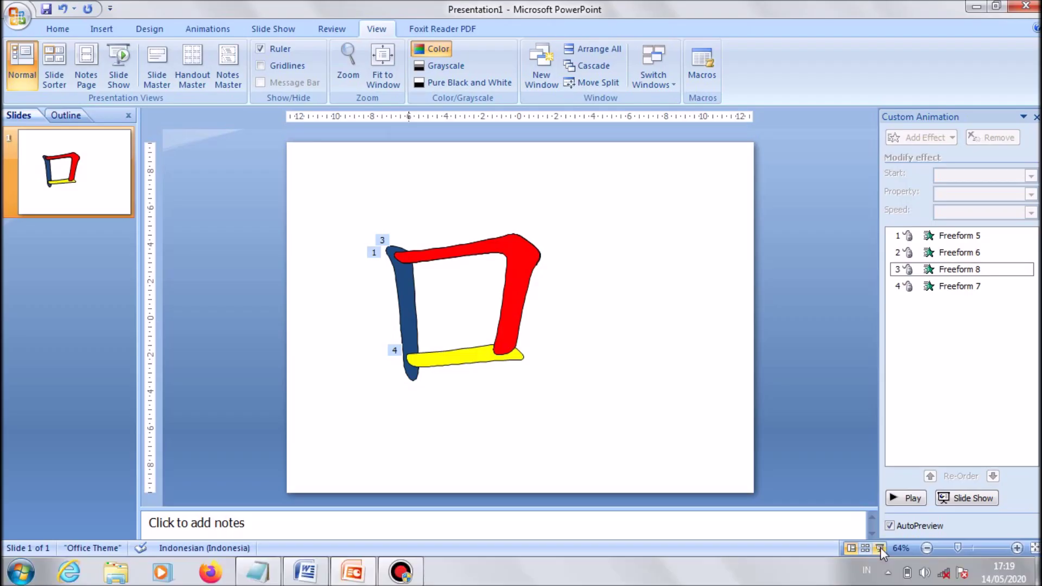
Step: Set the Wipe animation of the complete red stroke, Freeform 8, to start After Previous
click(998, 276)
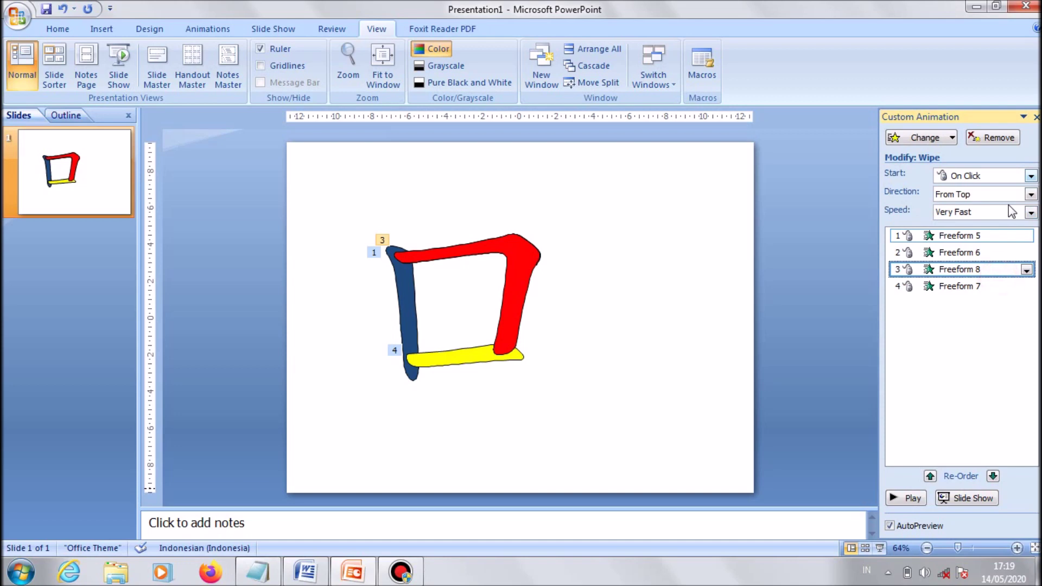
click(1018, 182)
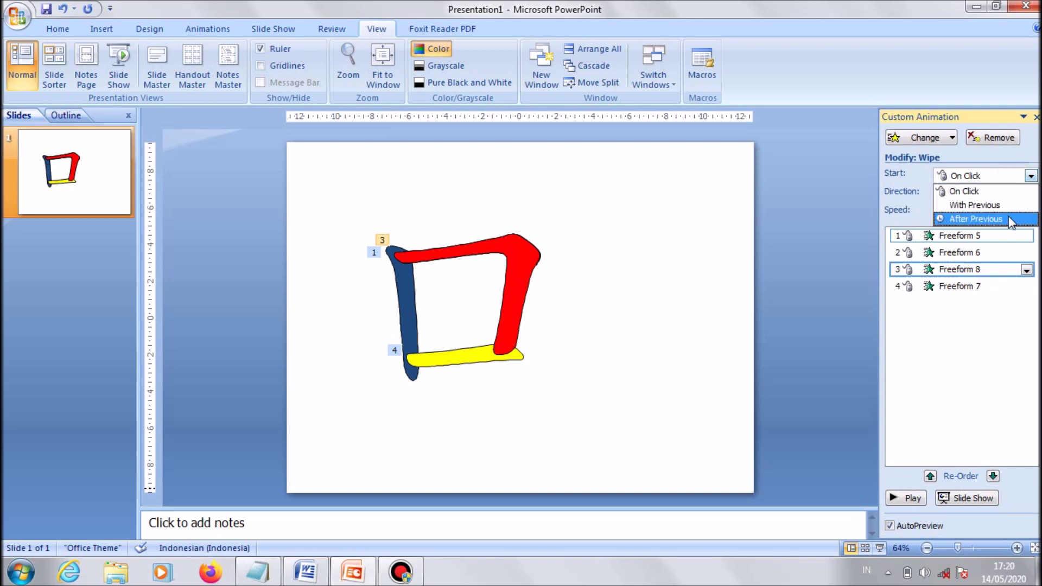
click(1009, 218)
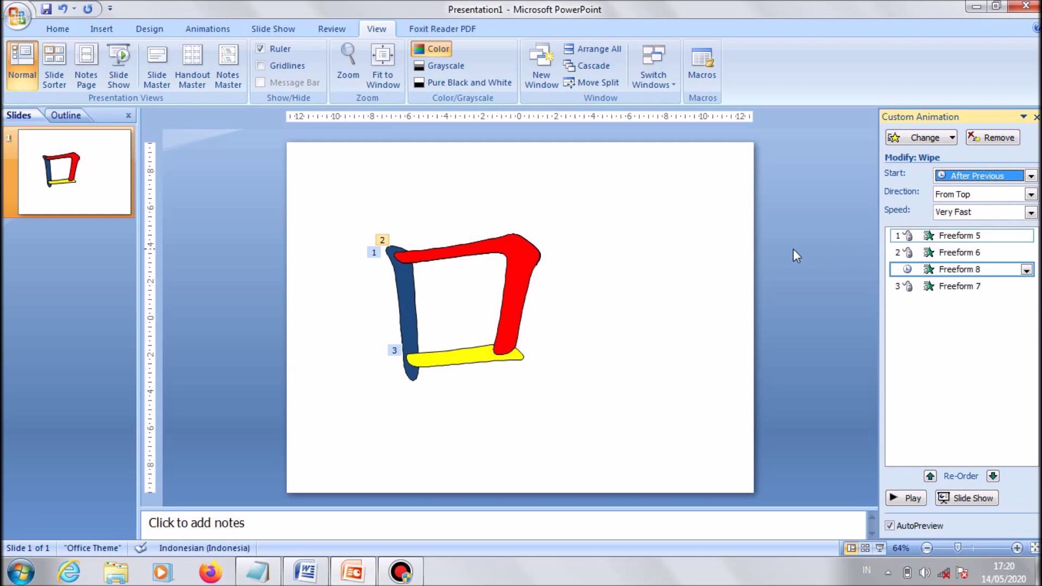
Step: Replay the slide show to check the automatic transition between the two red strokes, and exit it
click(877, 548)
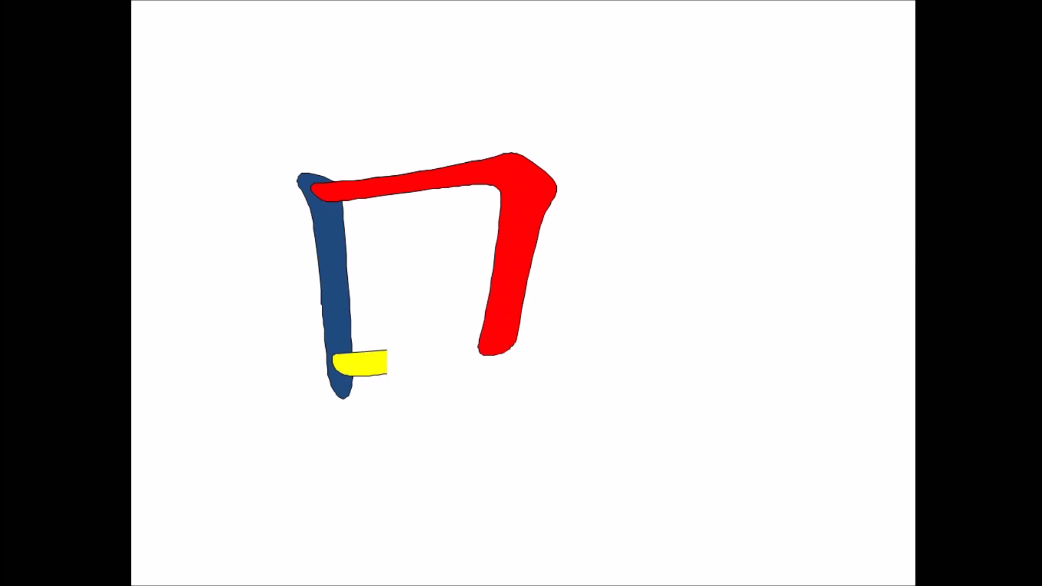
click(709, 463)
click(709, 464)
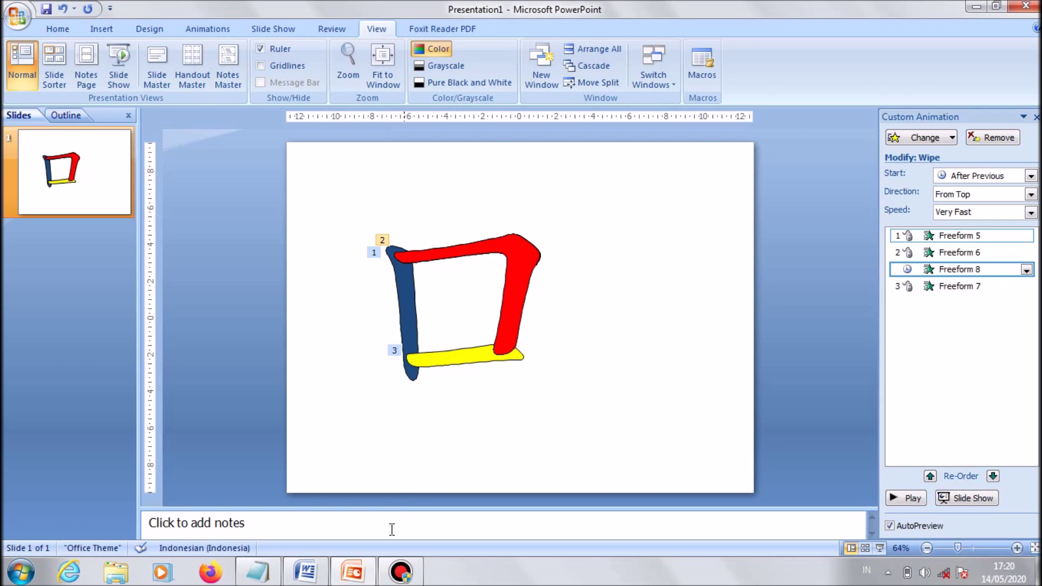
Step: Switch to the Notepad note and add the line "JADI HURUF MANDARIN YANG AGAK RIBET HARUS DI EDIT POINT YA"
mouse_move(325, 571)
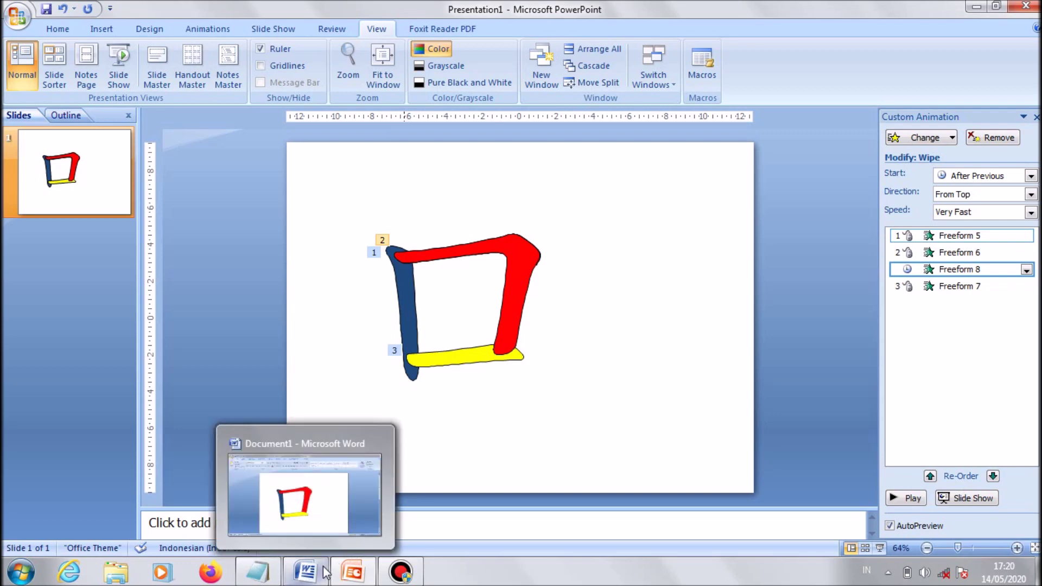
click(265, 571)
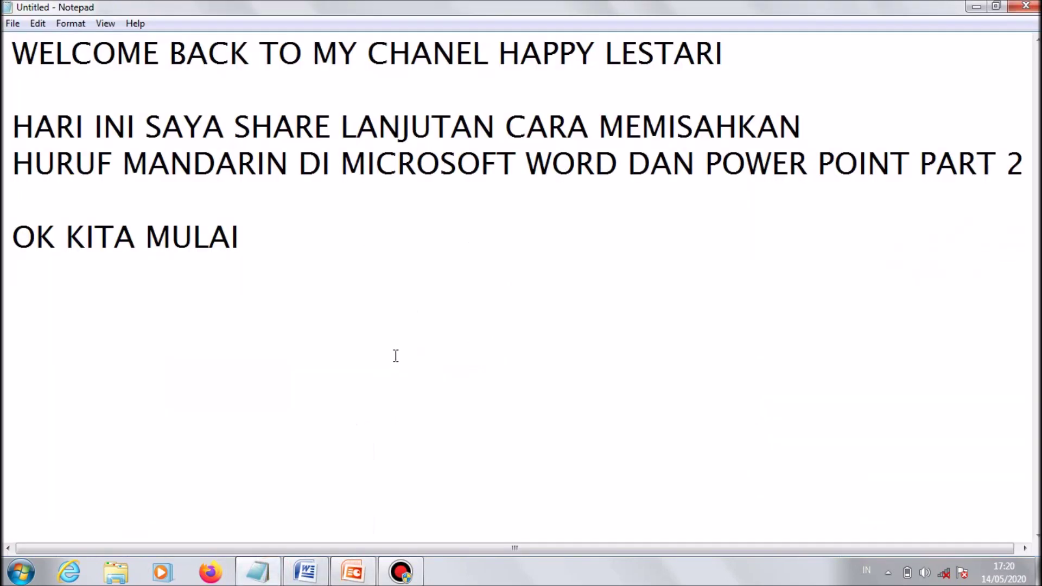
key(Return)
text(JADI )
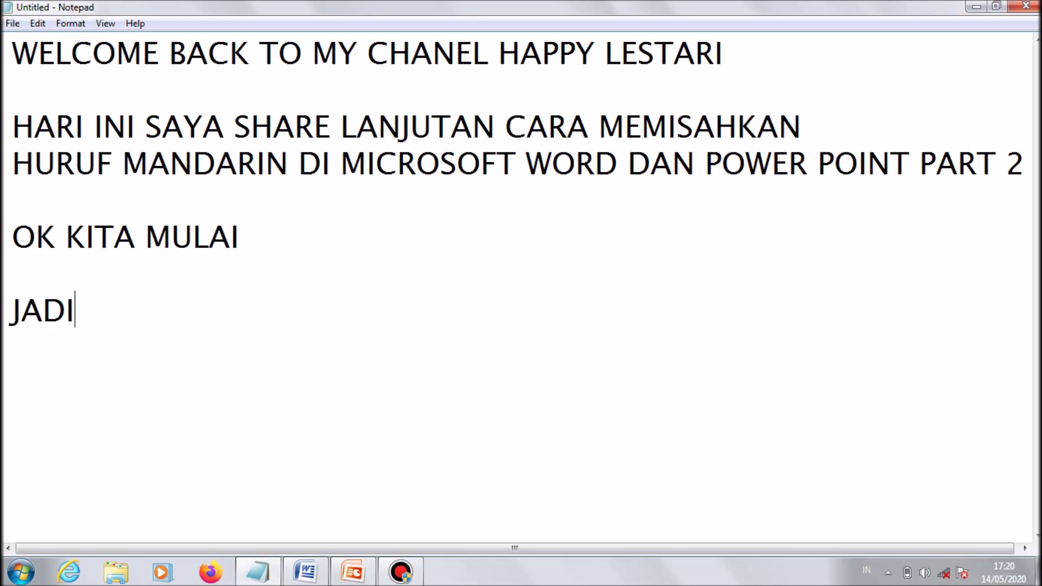
text(HURUF M)
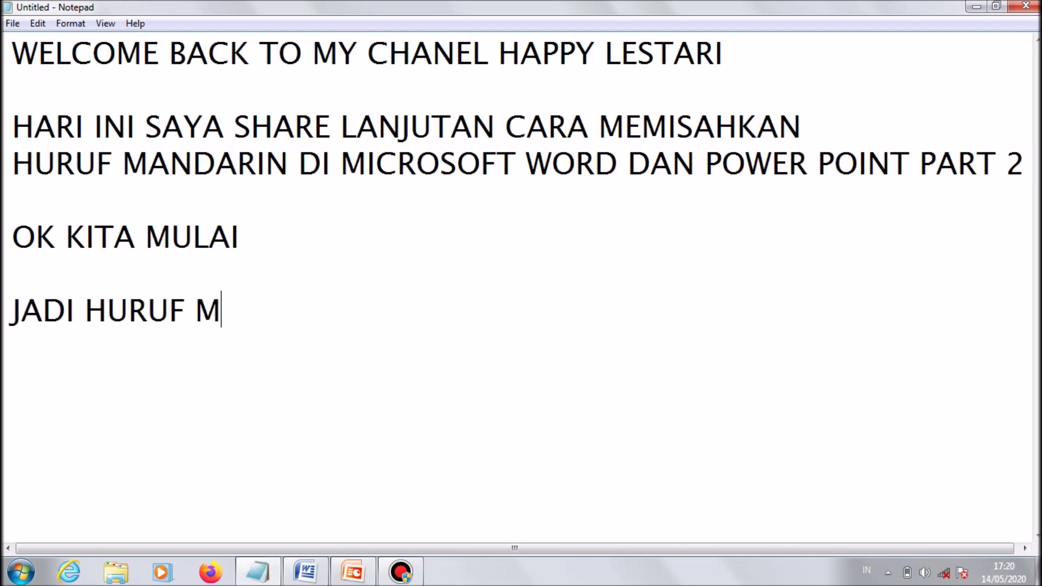
text(ANDARIN YANG AGAK RIBET HAR)
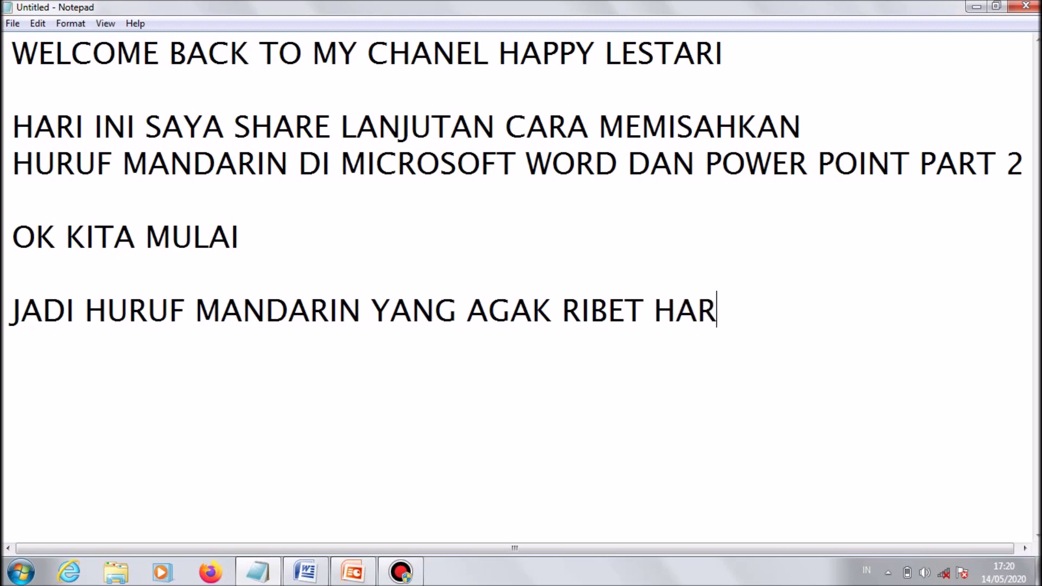
text(US DI)
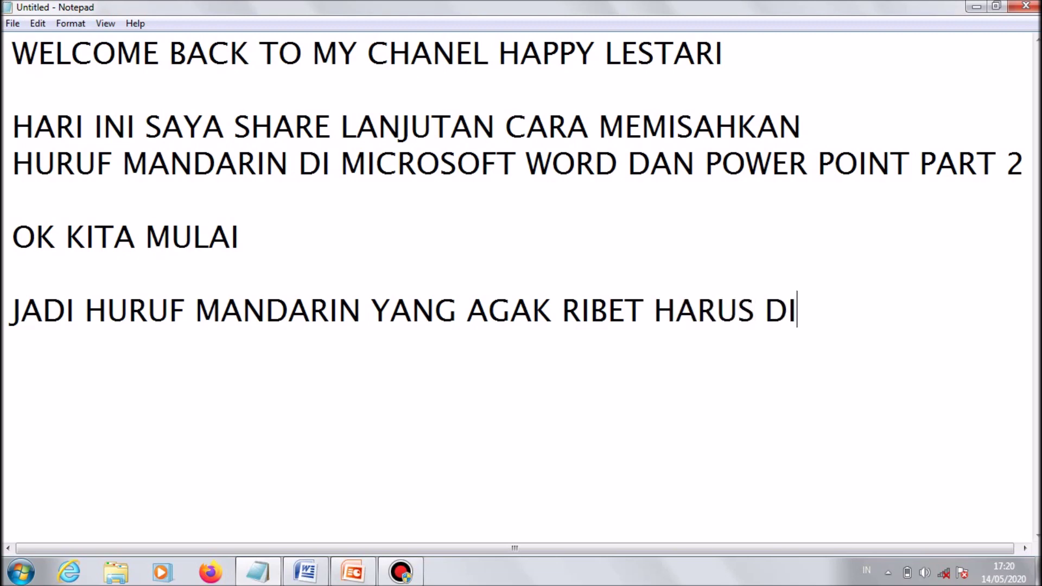
text( EDIT)
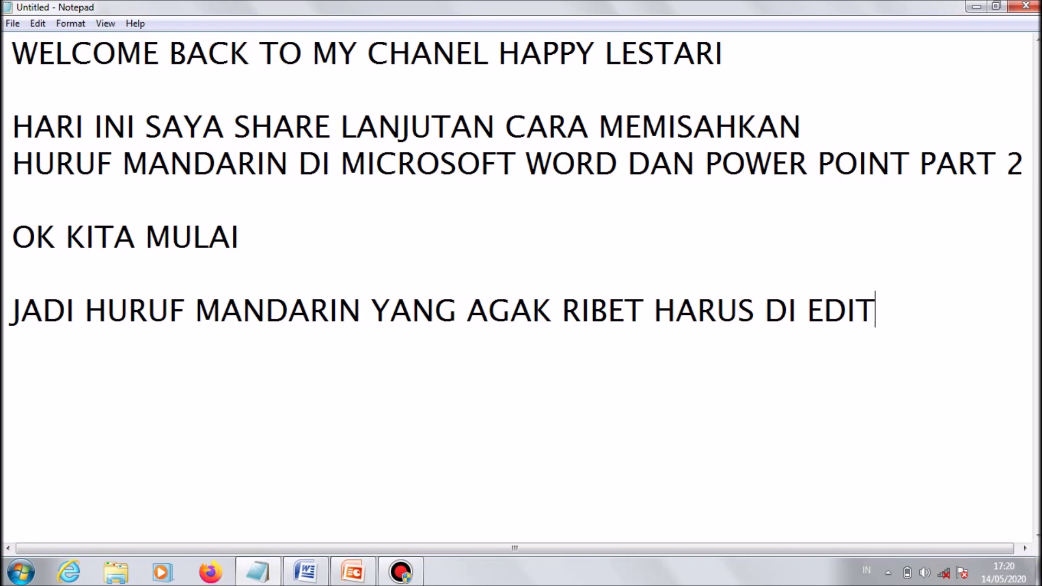
text(  POINT YUA)
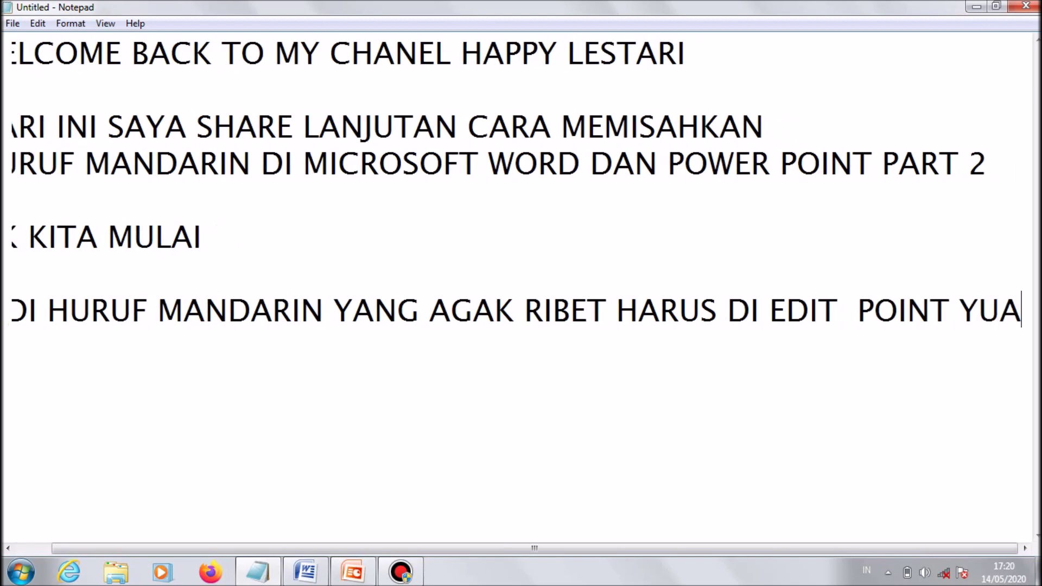
key(BackSpace)
key(BackSpace)
text(A)
key(Return)
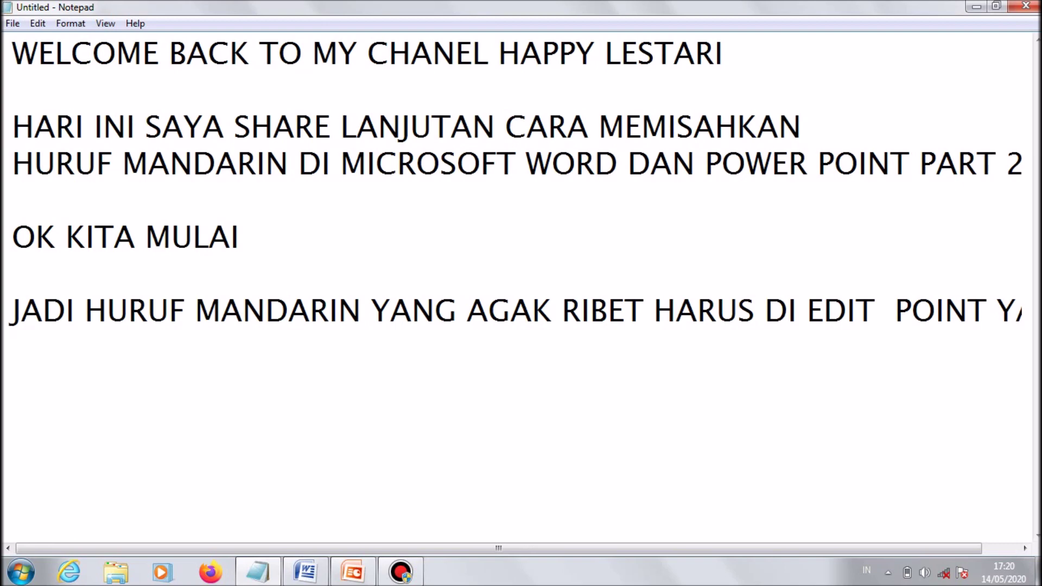
Step: Add the closing lines "OK SEKIAN VIDEO TUTORIAL SAYA" and "JANGAN LUPA SUBSCRIBE LIKE COMMENT" below the existing text
text(OK SEKIAN)
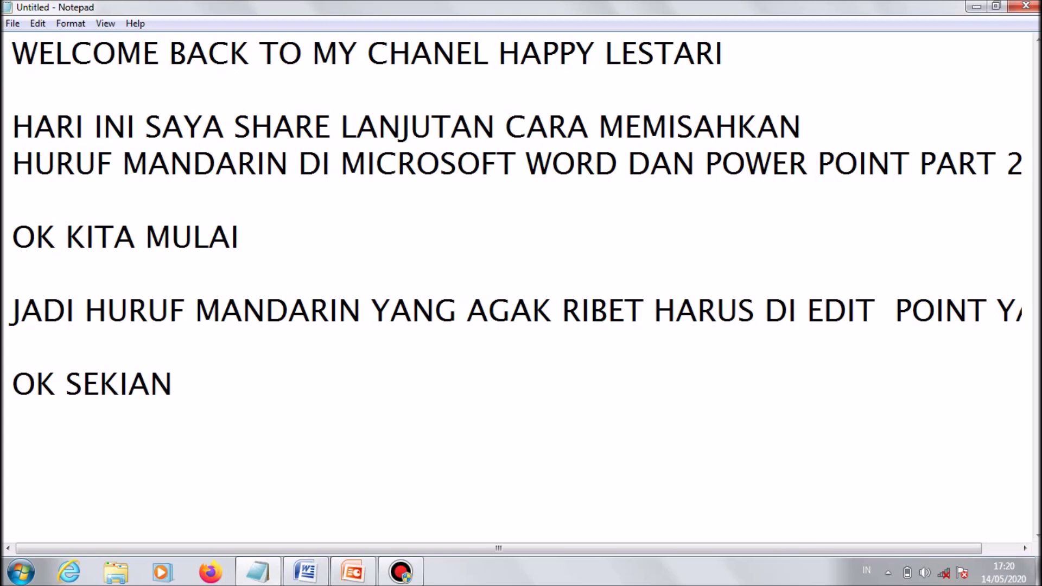
text(VIDEO TUTORIAL SAJANGAN L)
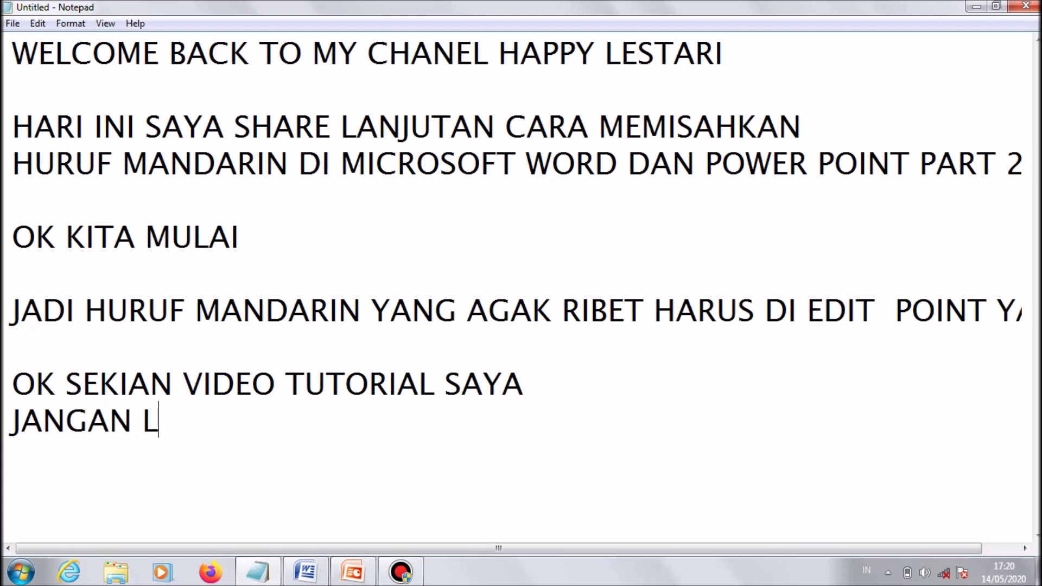
text(UPA SUBSCR)
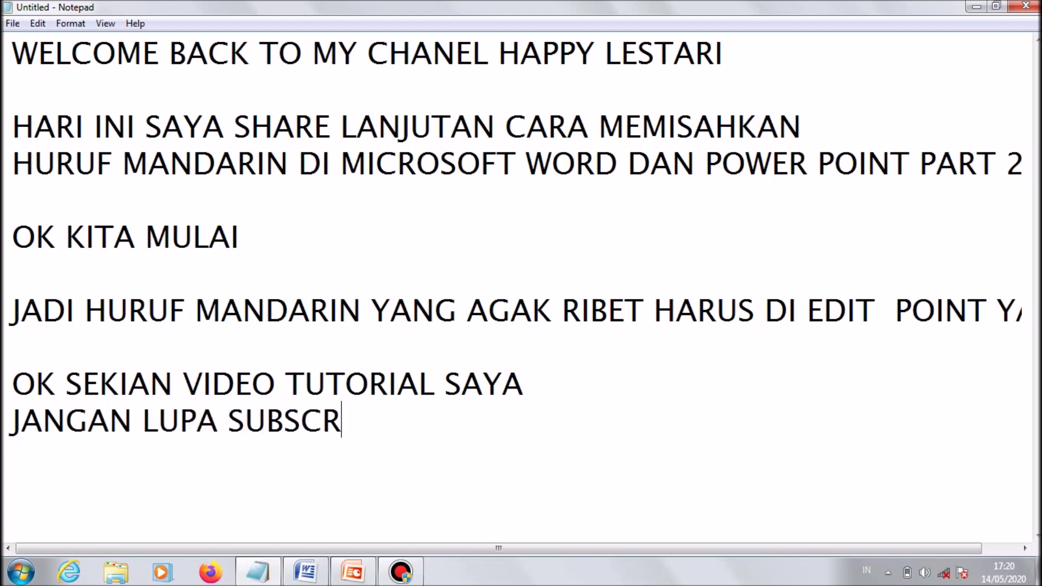
text(IBE LIKE COMEE)
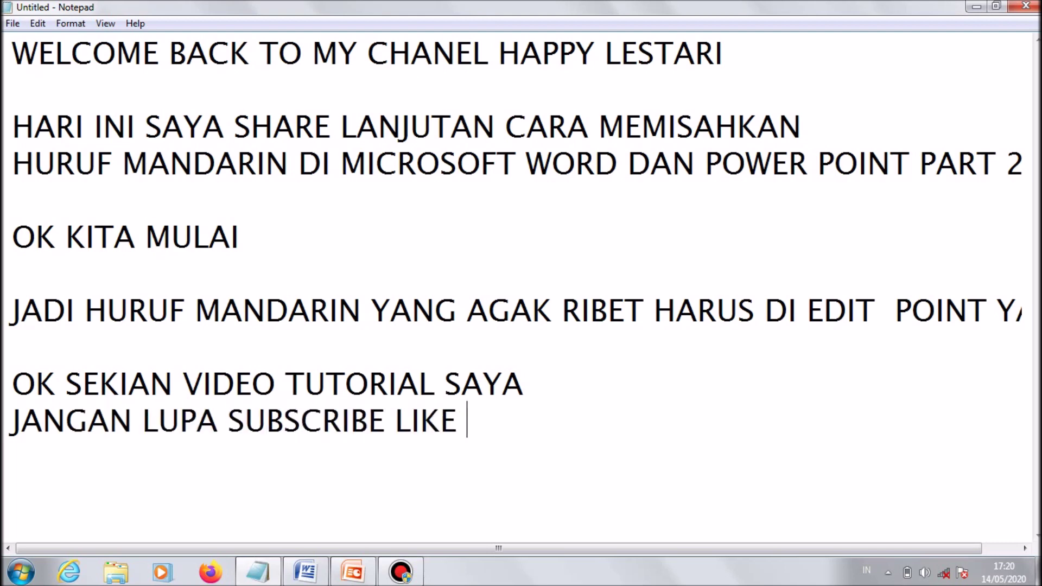
key(BackSpace)
text(M)
key(BackSpace)
key(BackSpace)
text(MM)
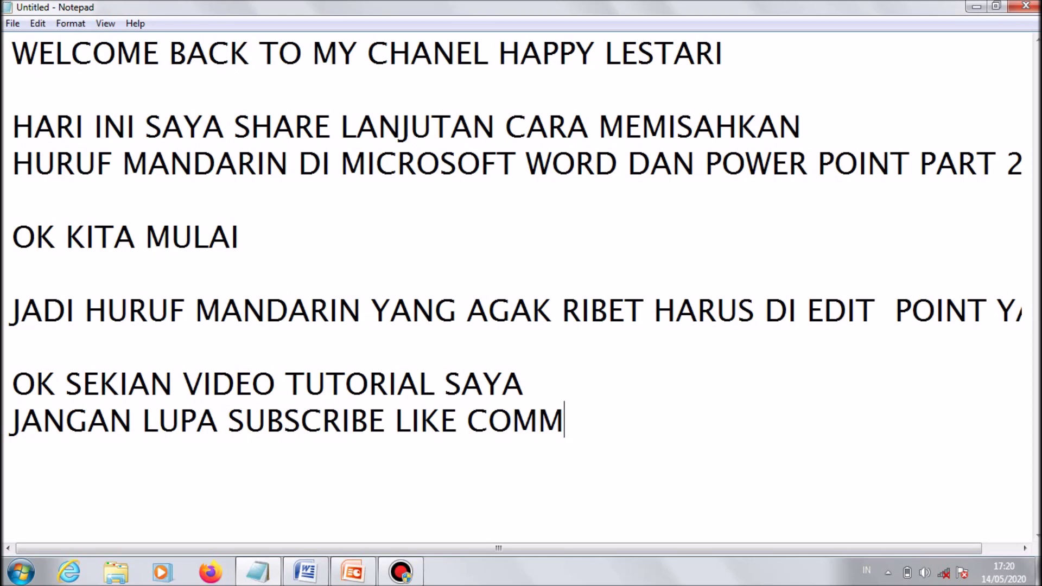
text(ENT )
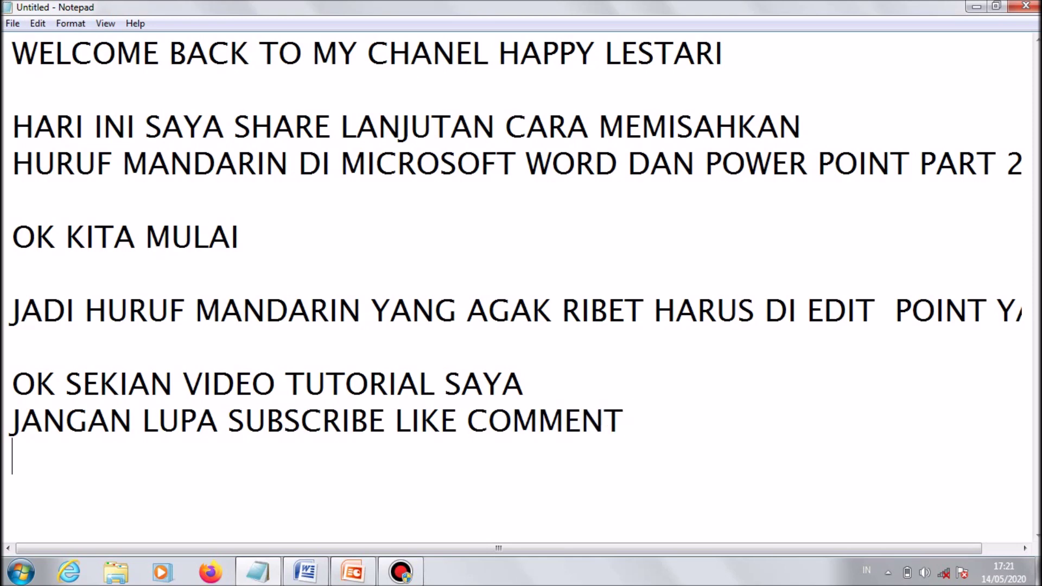
Step: End the note with the line "TERIMA KASIH"
text(TERIM)
key(BackSpace)
text(IMA KASIH)
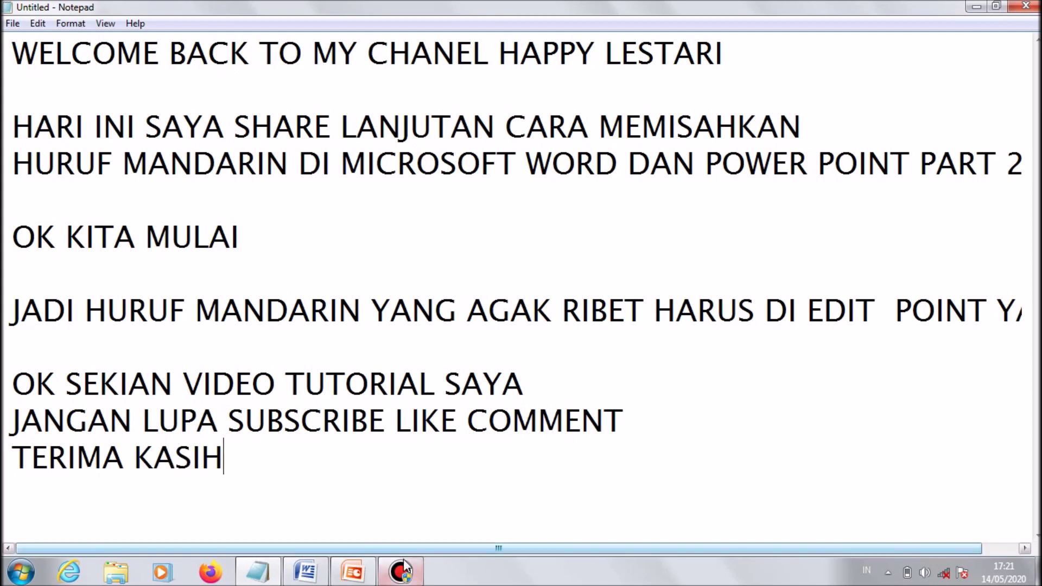